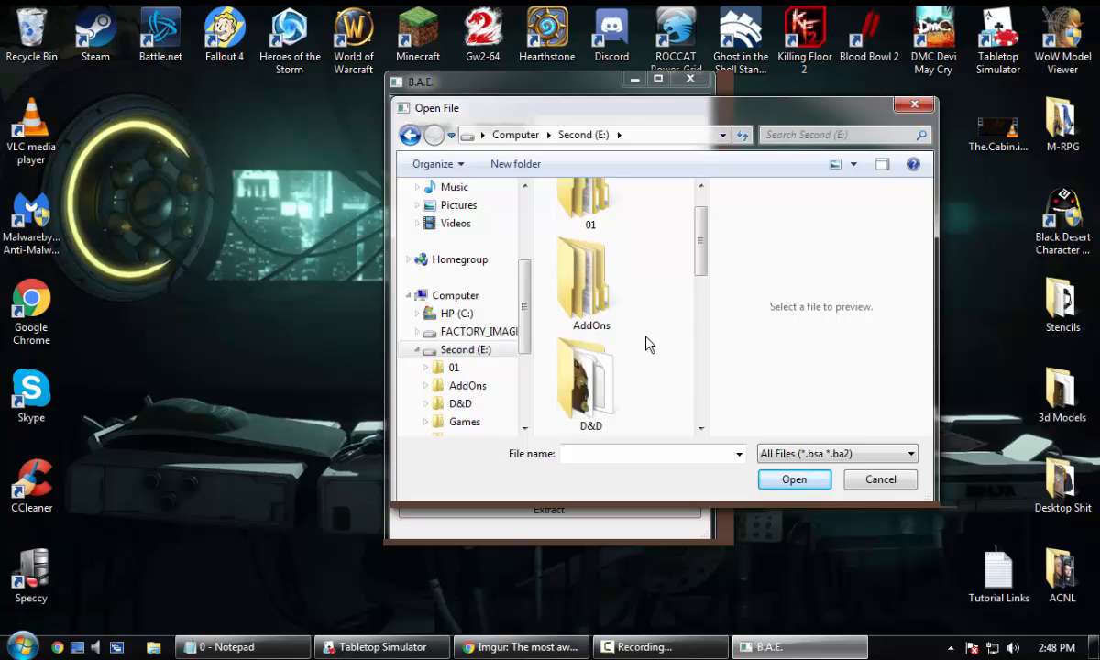
Step: Open the Skyrim - Meshes.bsa archive from Games\steamapps\common\Skyrim\Data on the Second (E:) drive
double_click(597, 376)
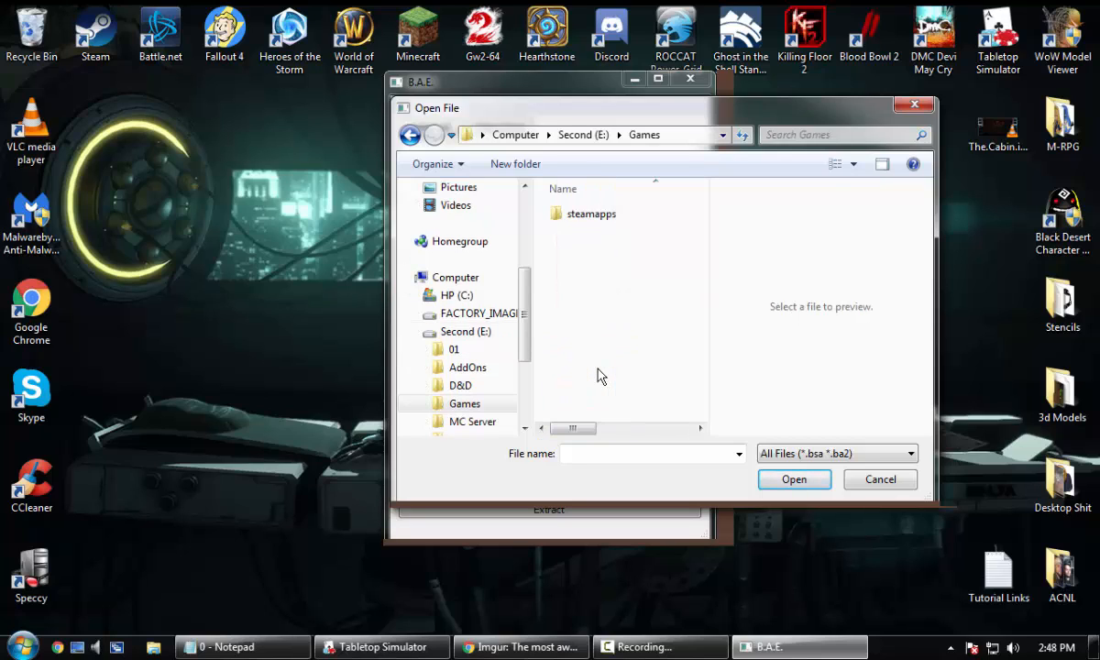
double_click(594, 217)
double_click(590, 216)
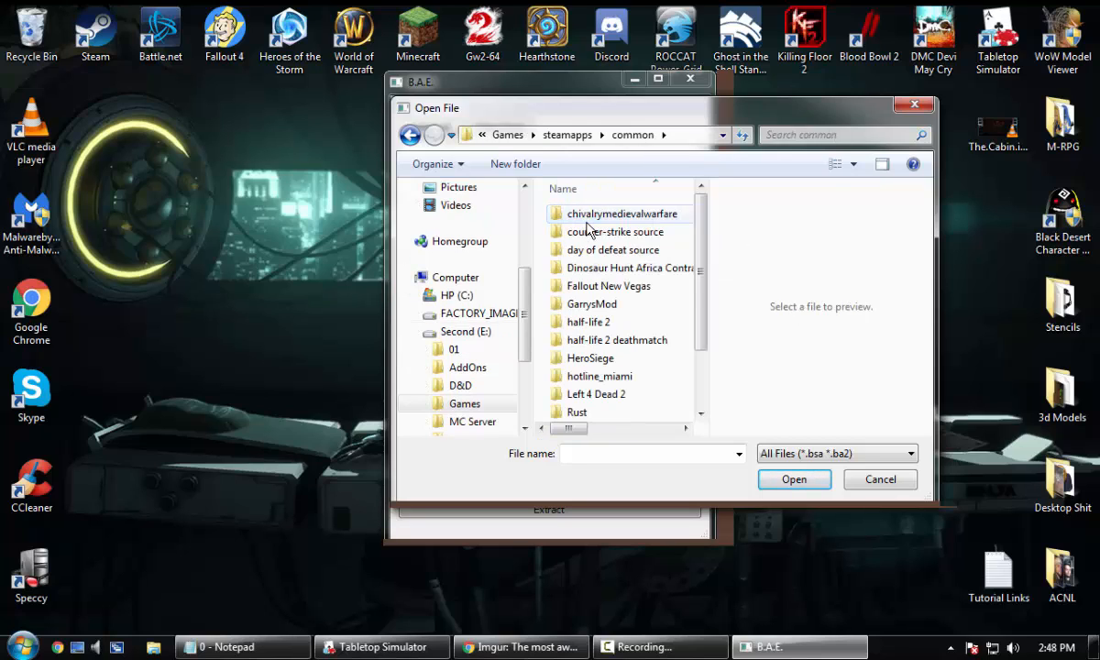
scroll(592, 266, "down", 2)
double_click(607, 356)
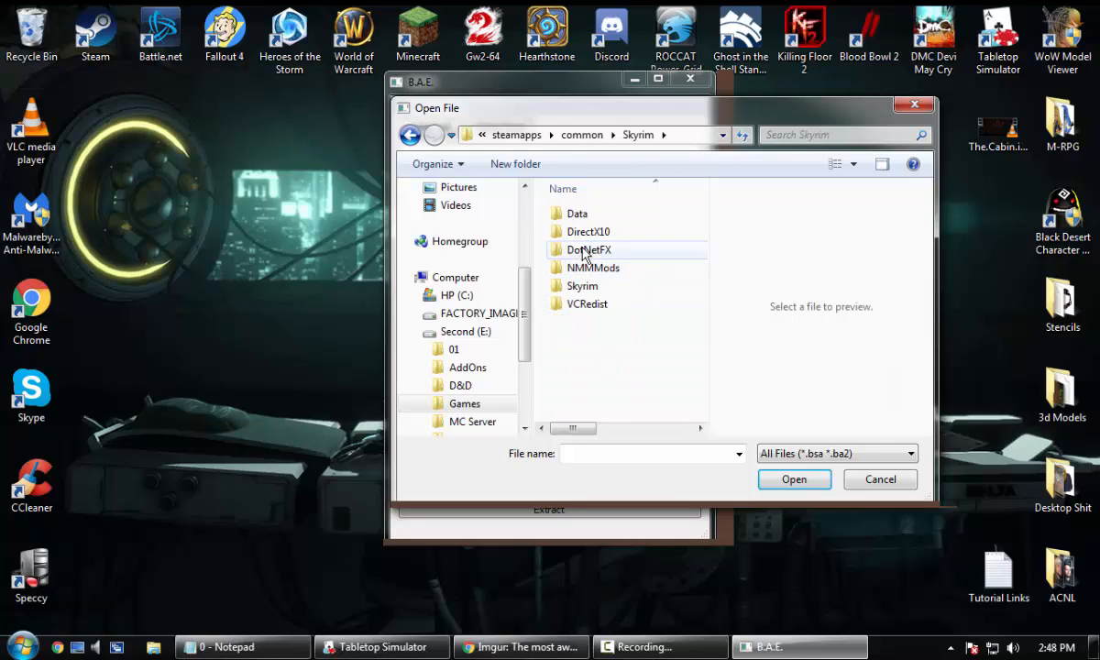
double_click(580, 217)
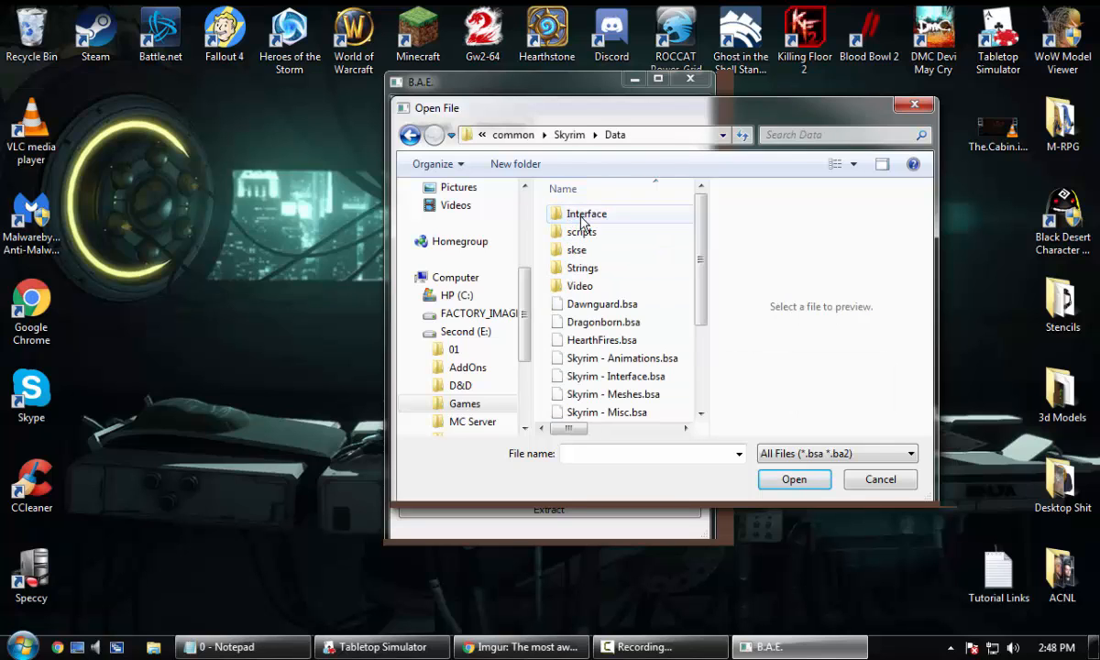
double_click(612, 394)
Step: Deselect everything in the meshes archive and mark only daedricsword.nif in meshes > weapons > daedric
left_click(423, 186)
left_click(424, 186)
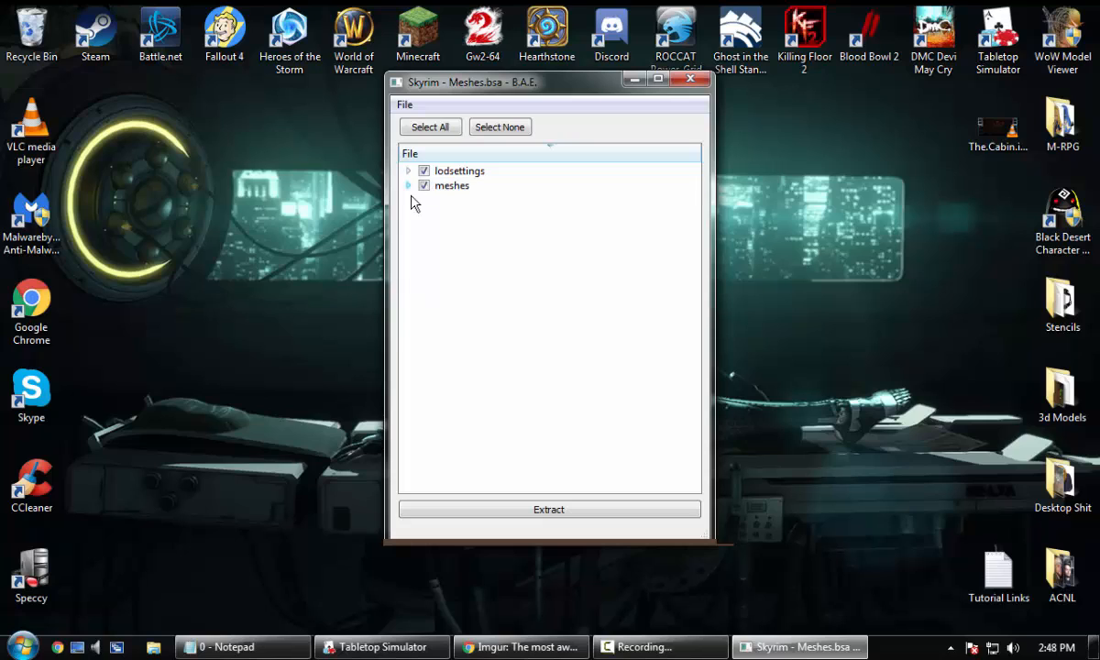
left_click(499, 127)
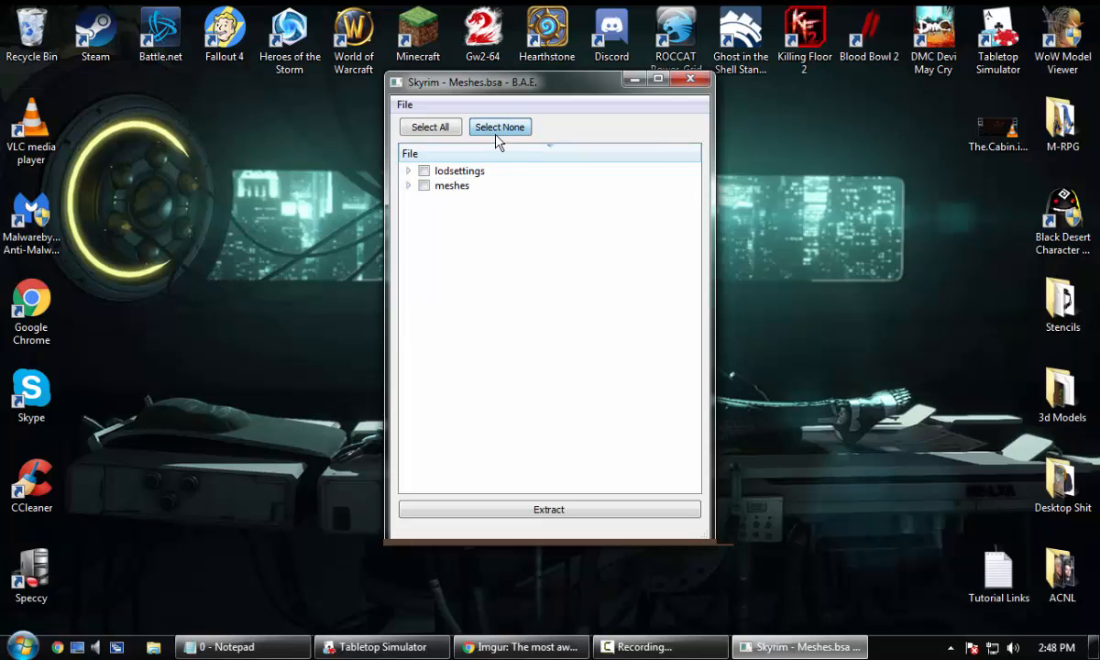
left_click(409, 185)
scroll(422, 303, "down", 3)
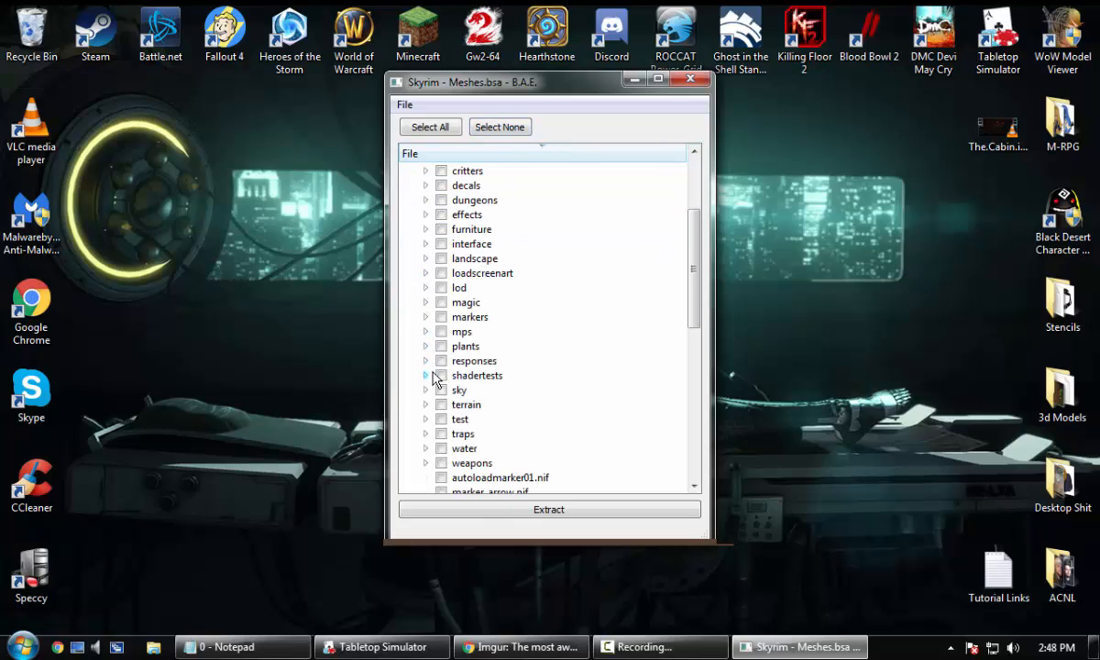
left_click(425, 463)
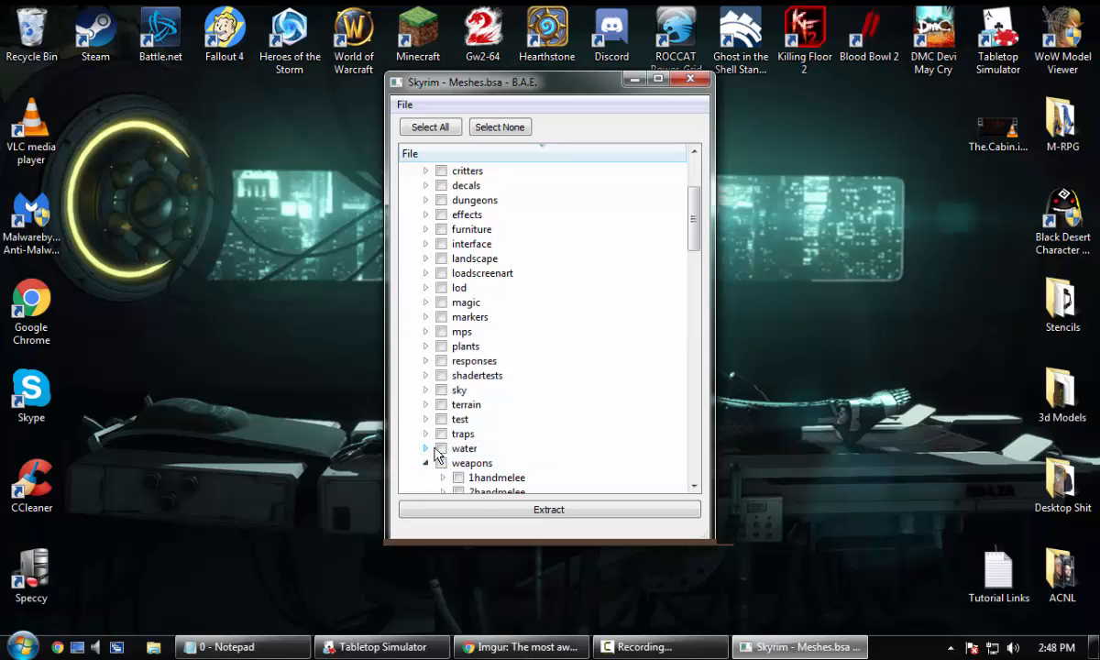
scroll(438, 447, "down", 3)
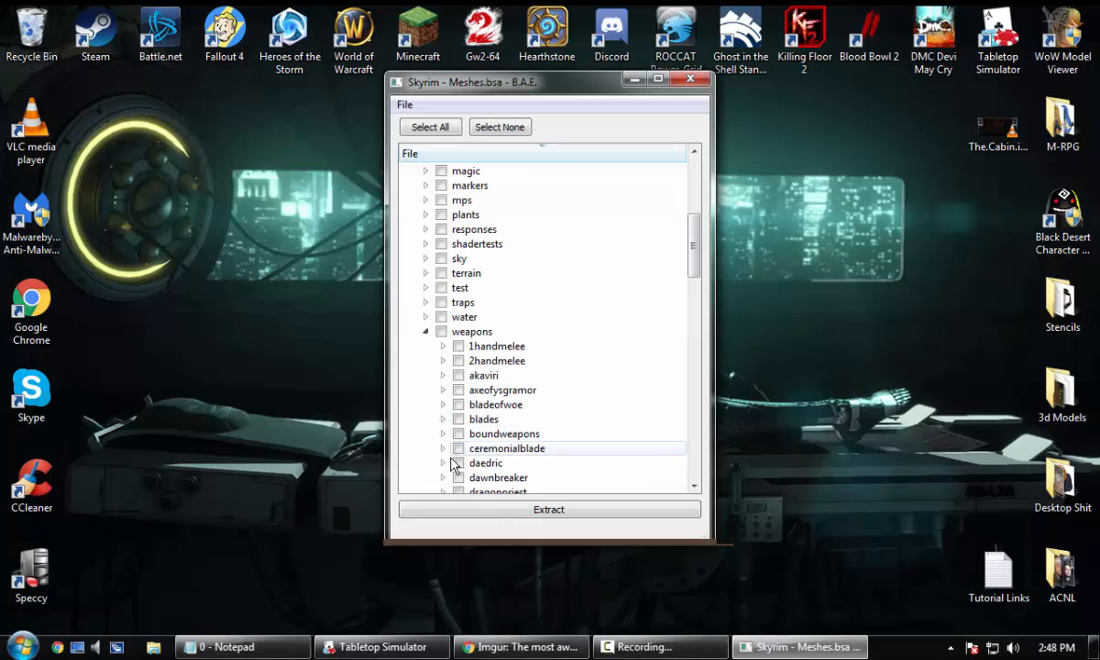
left_click(442, 464)
scroll(550, 422, "down", 6)
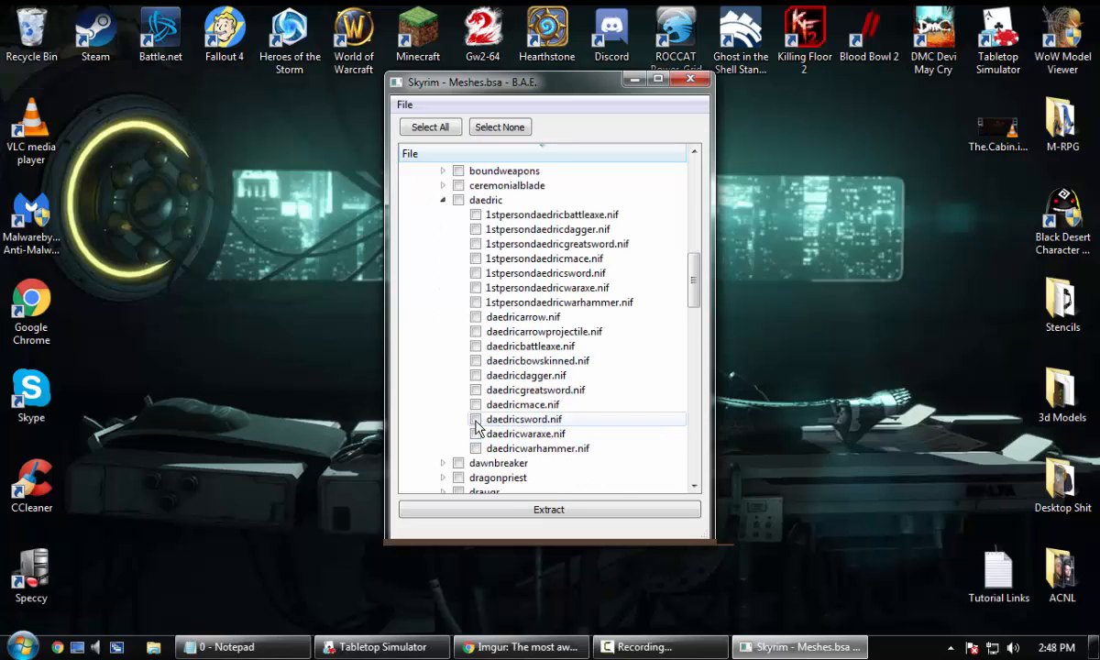
left_click(475, 420)
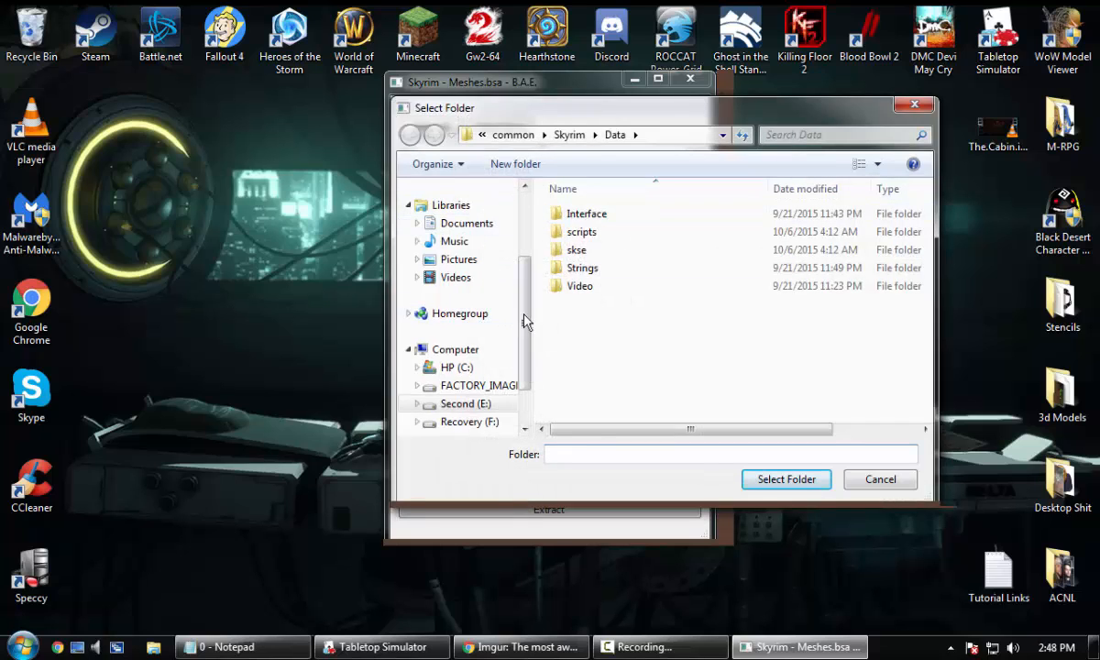
Step: Extract the marked sword mesh with the Desktop as the destination folder
left_click_drag(525, 320, 511, 229)
left_click(461, 214)
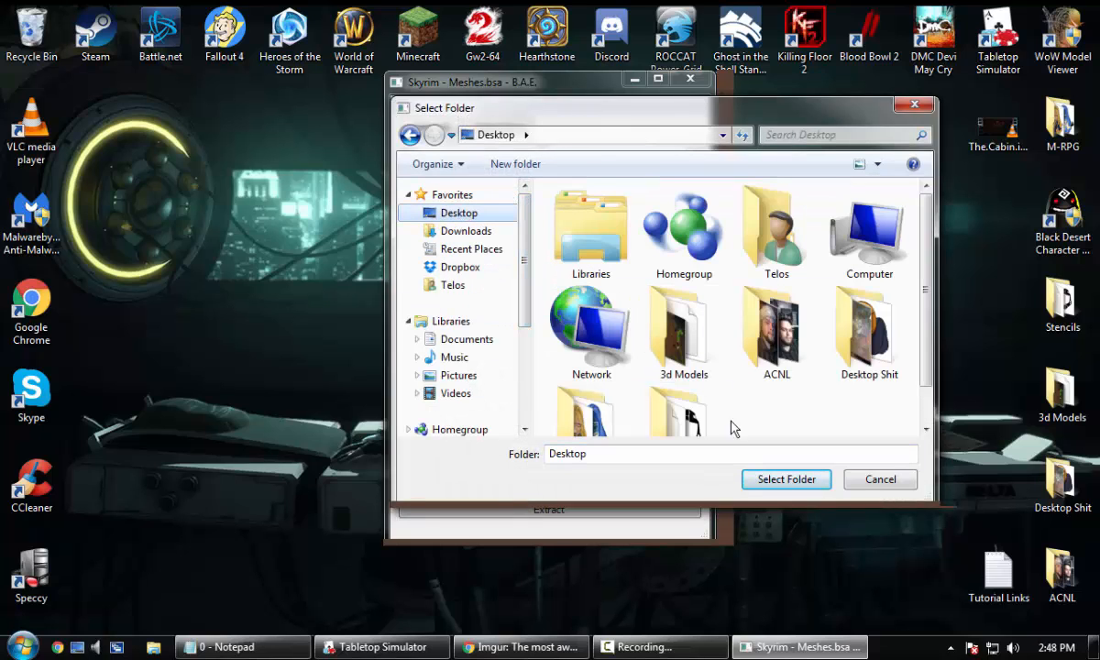
left_click(783, 482)
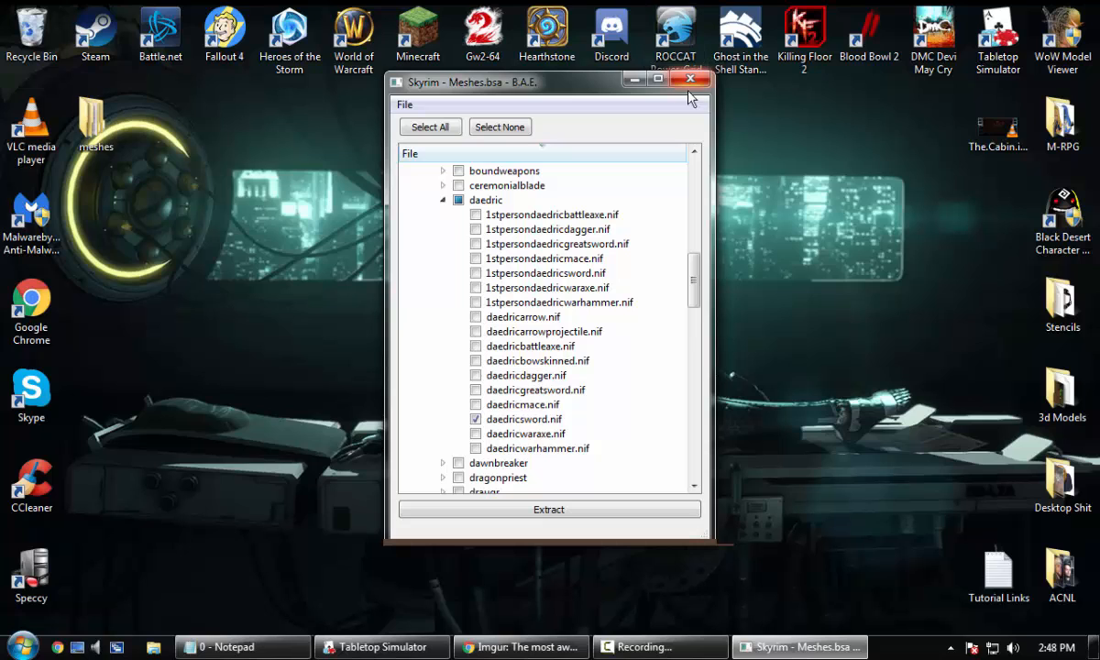
Step: Open the Skyrim - Textures.bsa archive from Games\steamapps\common\Skyrim\Data on the Second (E:) drive
left_click(401, 105)
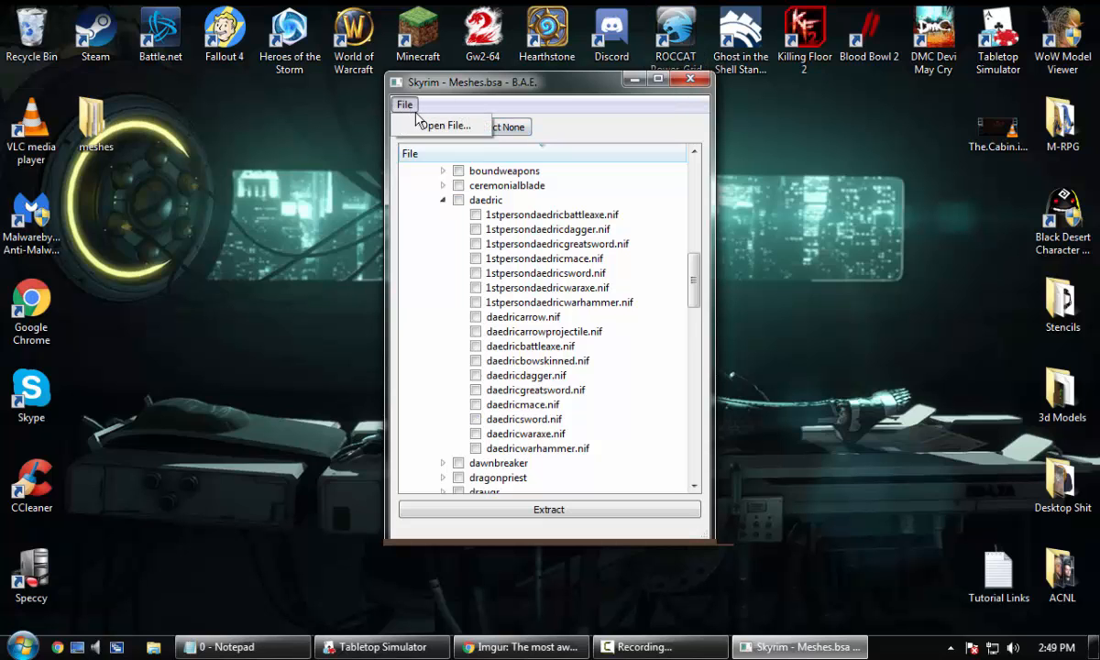
left_click(436, 120)
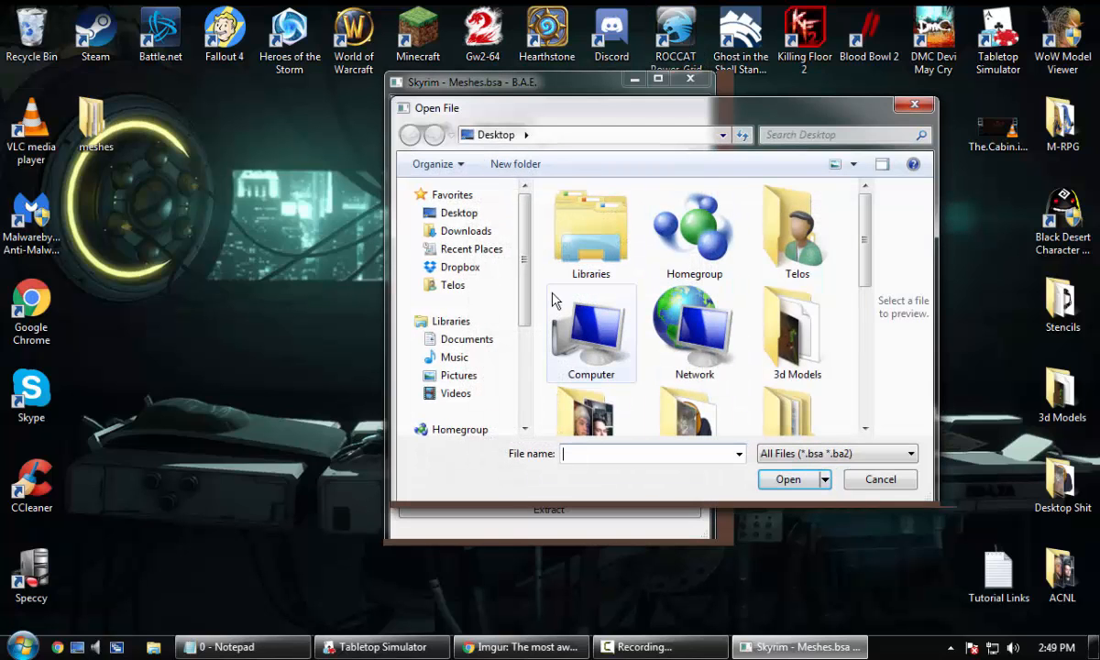
double_click(580, 309)
double_click(620, 321)
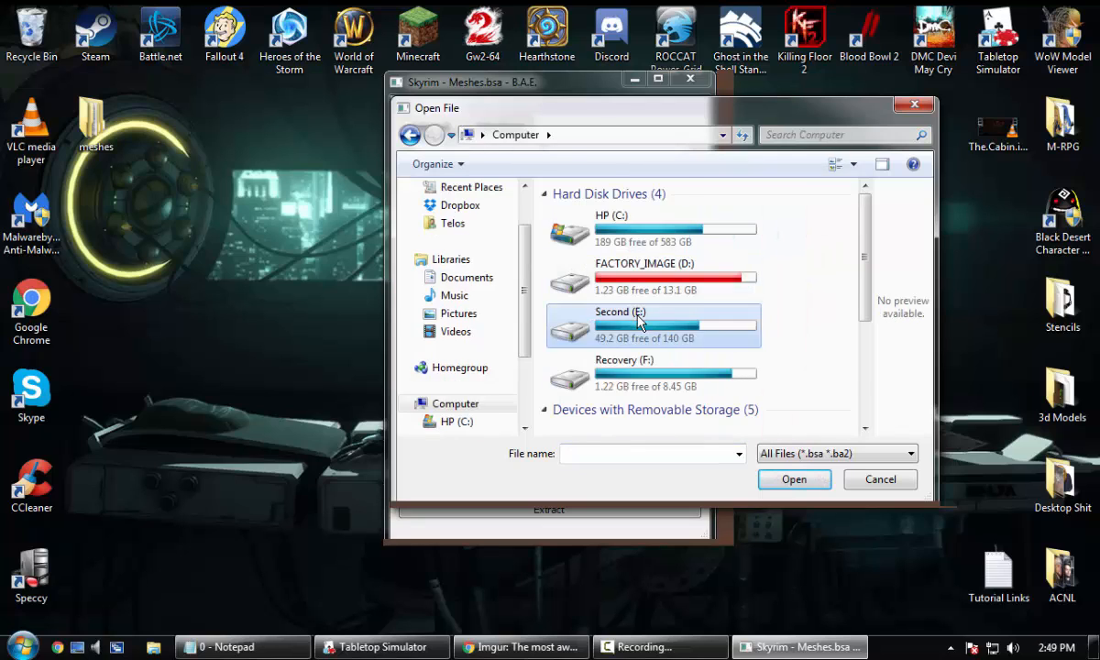
double_click(616, 321)
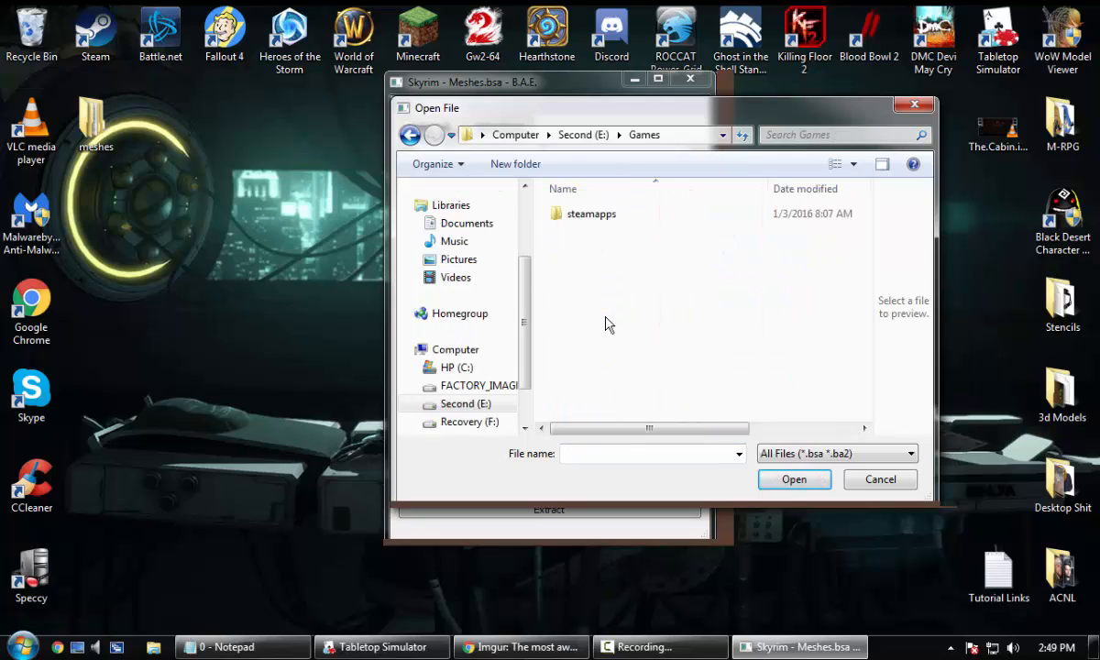
double_click(581, 213)
double_click(583, 218)
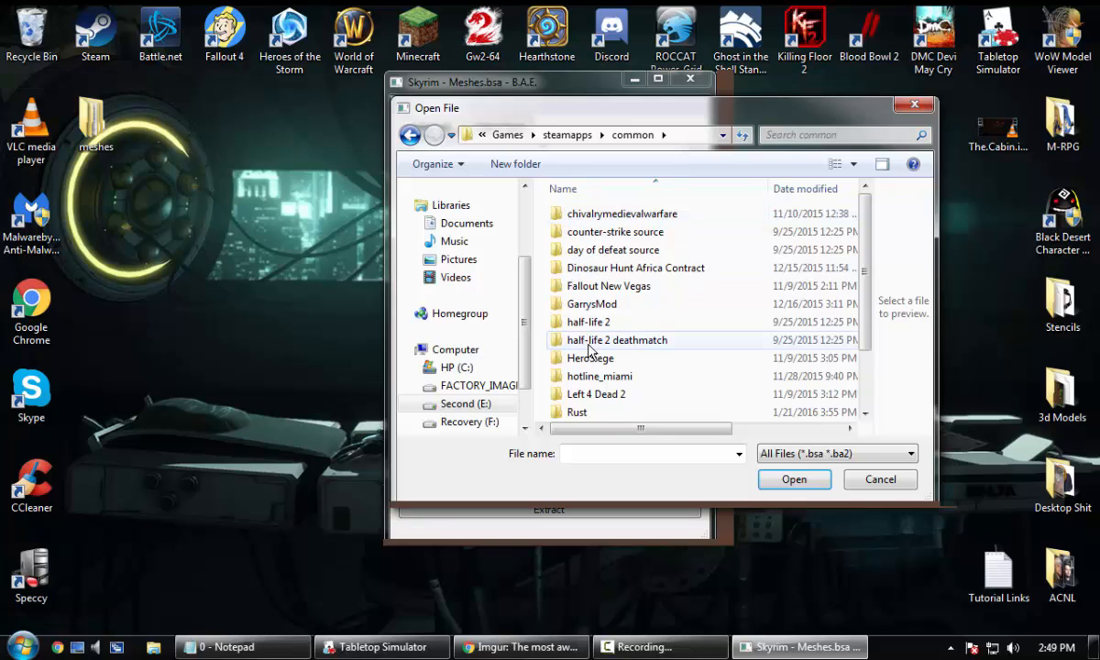
scroll(616, 334, "down", 1)
double_click(616, 360)
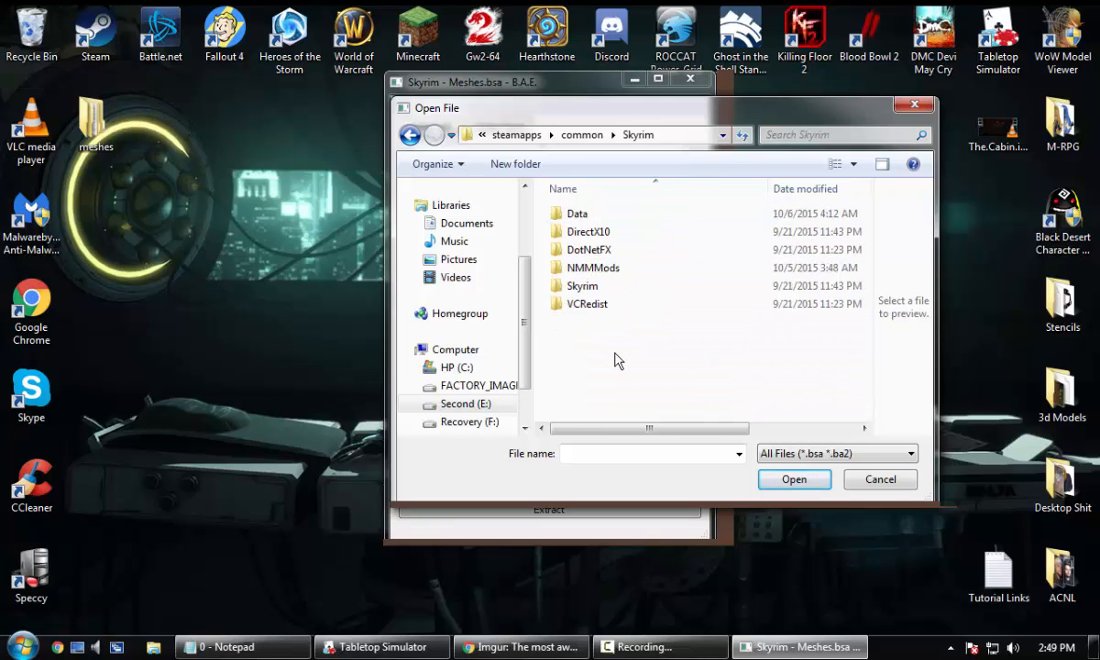
double_click(613, 218)
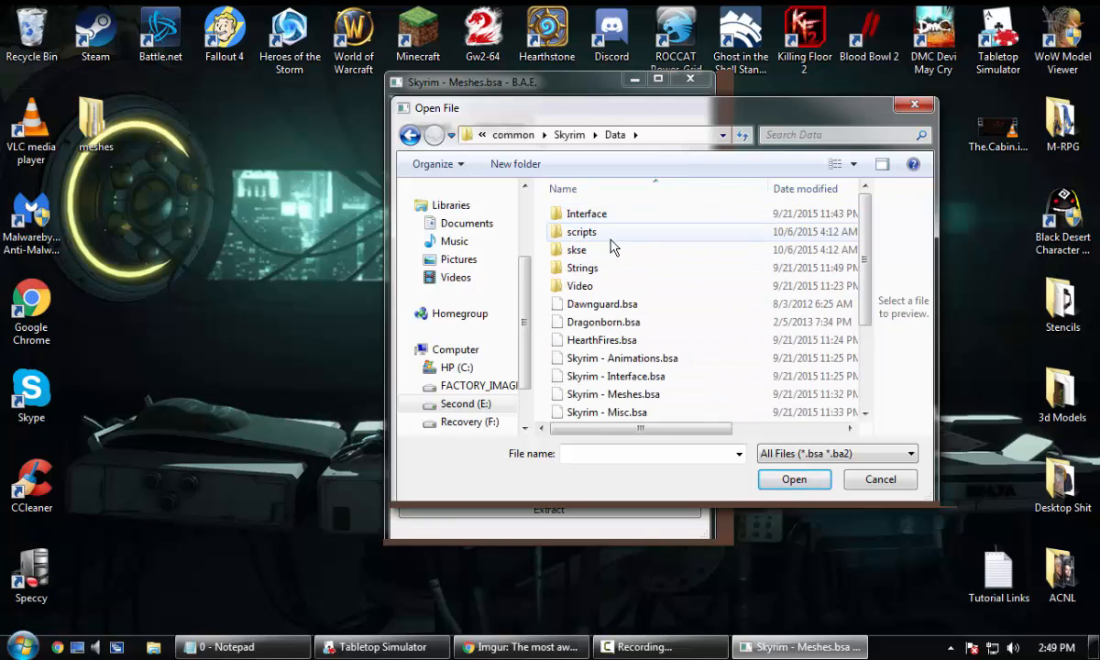
scroll(624, 275, "down", 1)
scroll(638, 312, "down", 1)
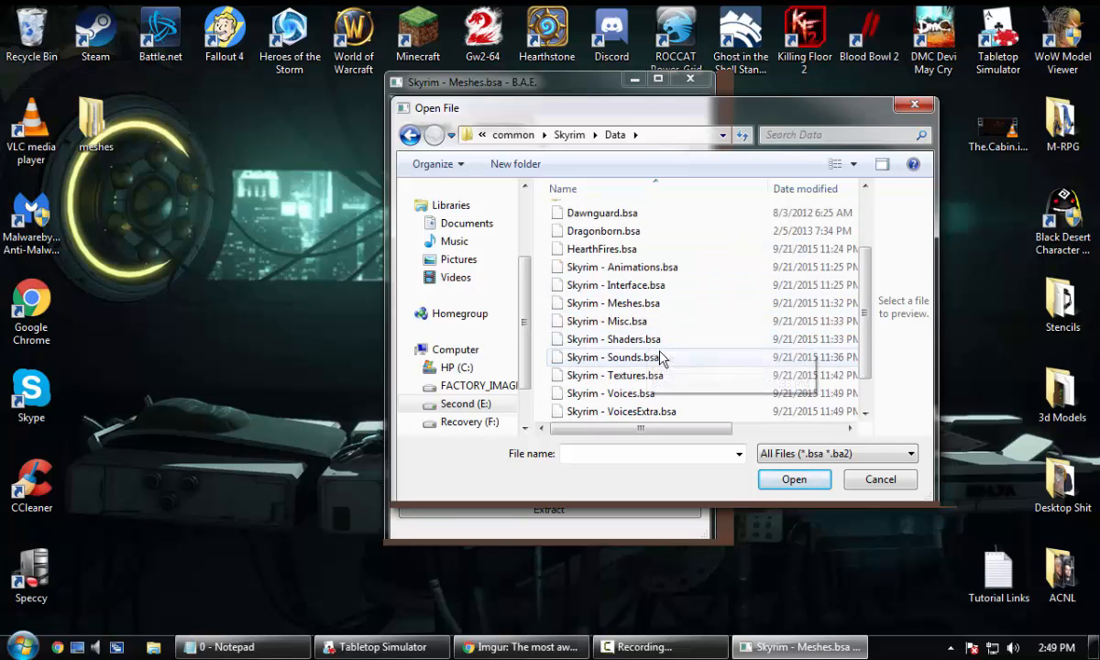
double_click(662, 380)
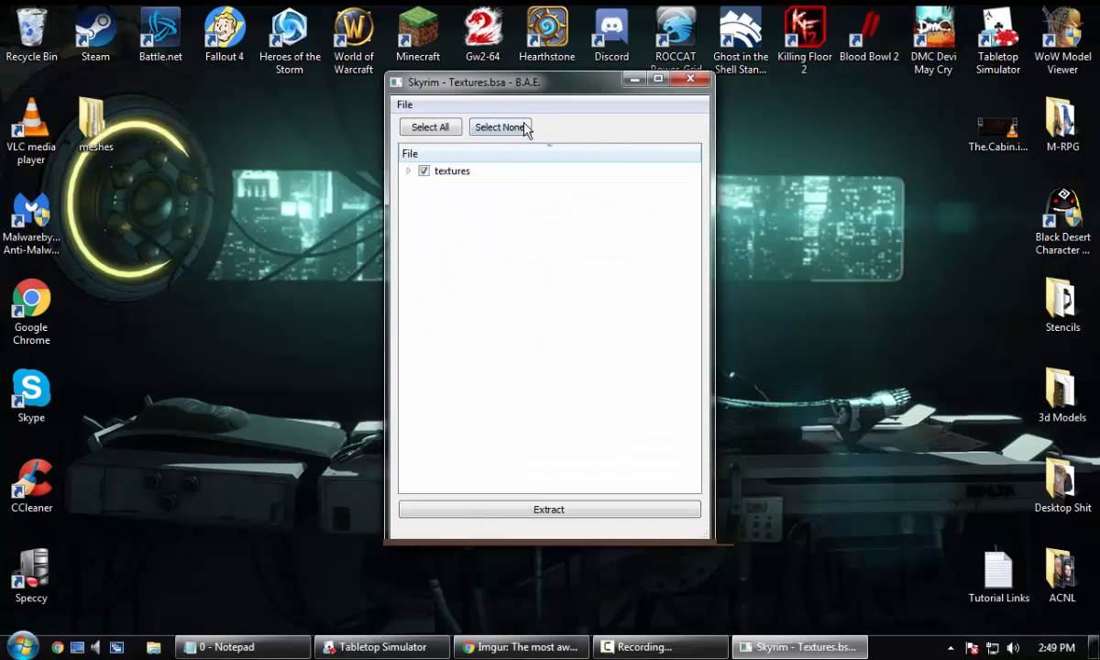
Step: Deselect everything in the textures archive and mark only daedricsword.dds in textures > weapons > daedric
left_click(500, 127)
left_click(408, 171)
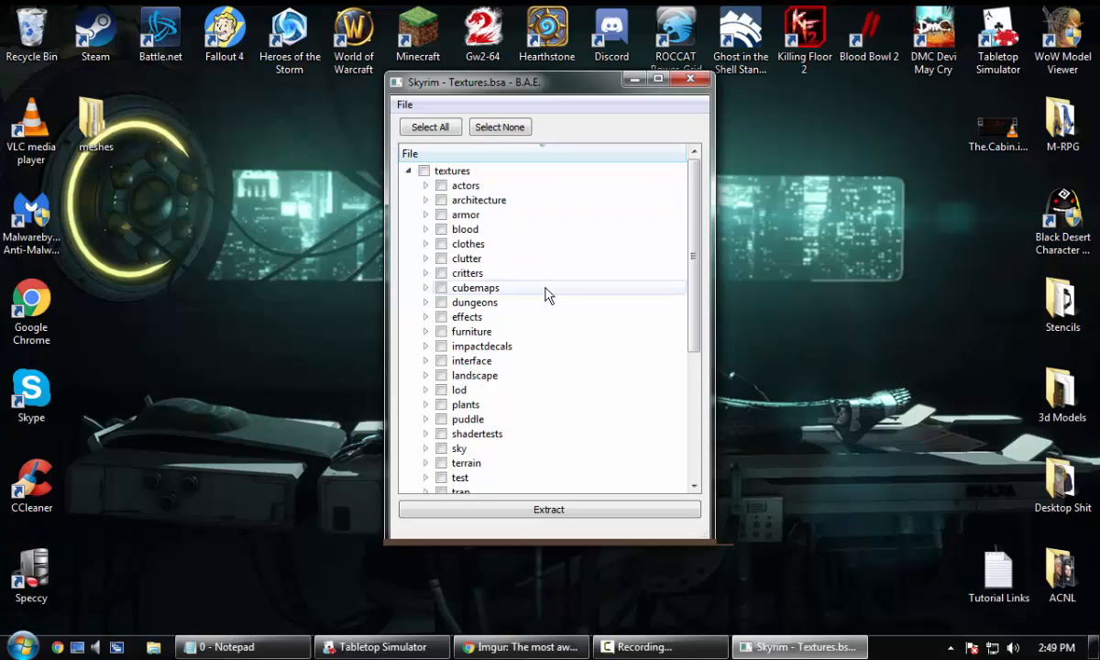
scroll(540, 372, "down", 1)
scroll(486, 420, "down", 1)
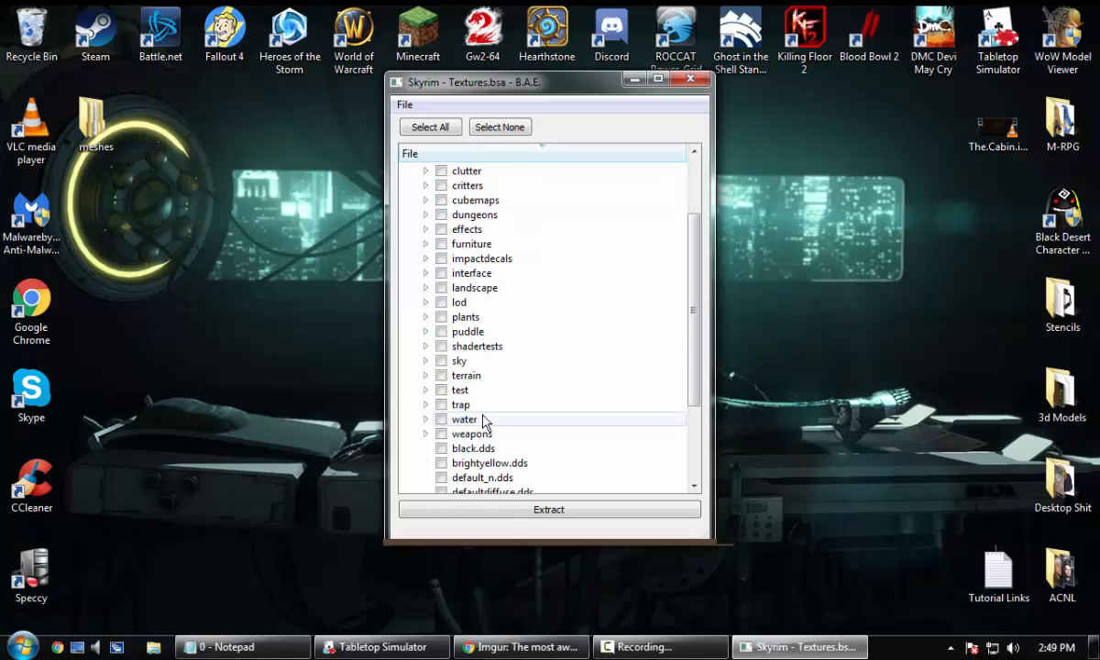
left_click(426, 433)
scroll(513, 376, "down", 2)
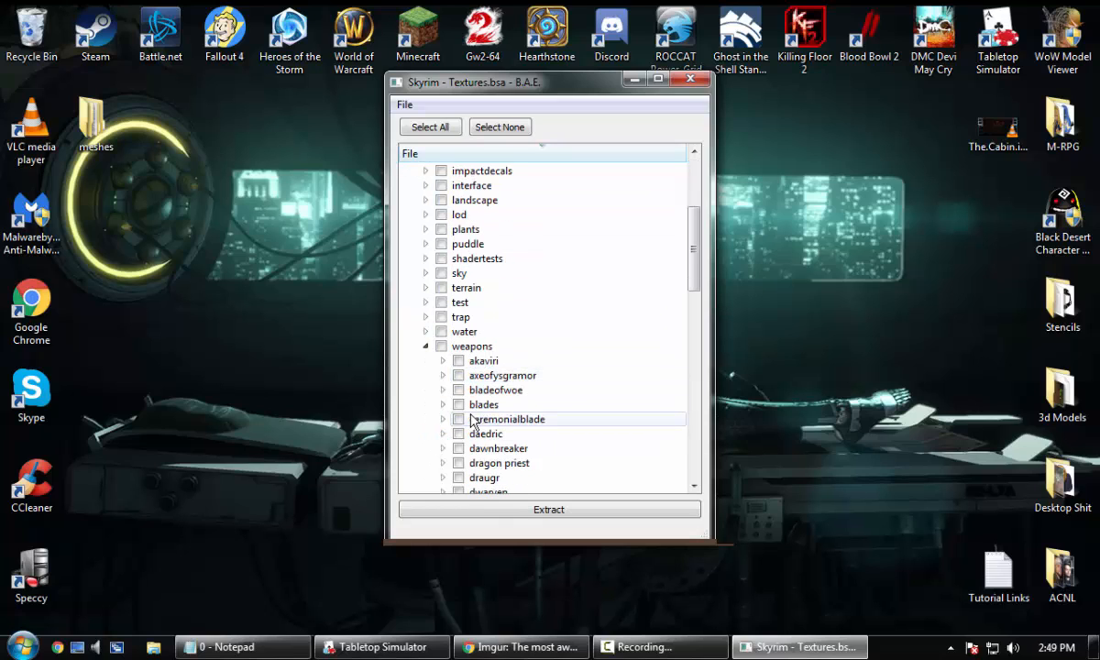
left_click(443, 435)
scroll(525, 422, "down", 4)
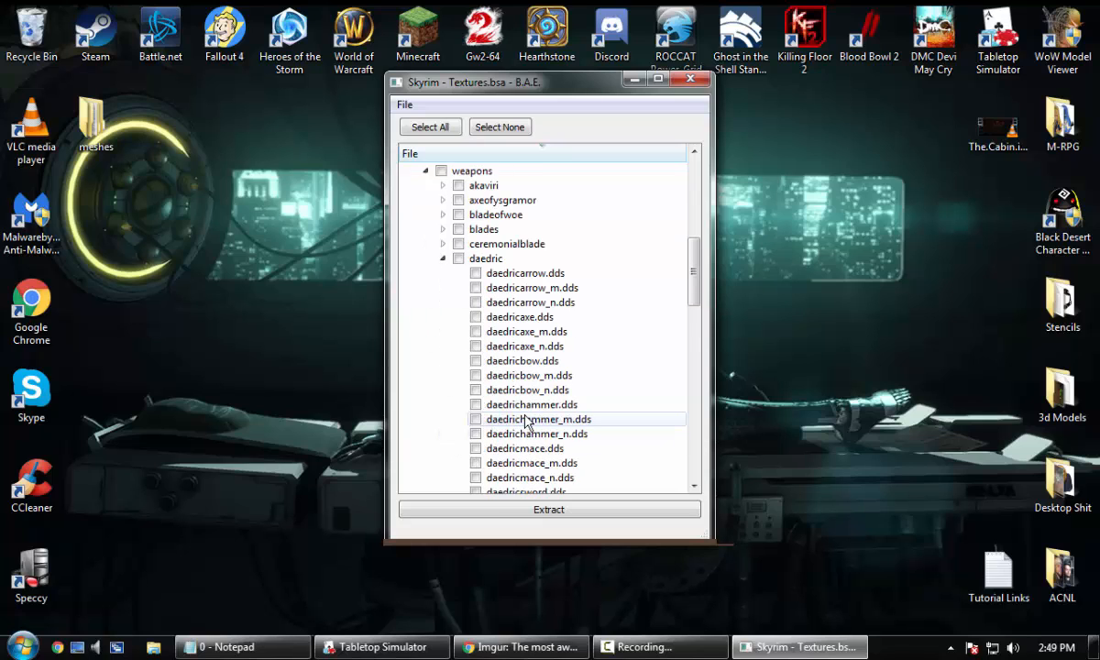
scroll(527, 422, "down", 3)
left_click(483, 361)
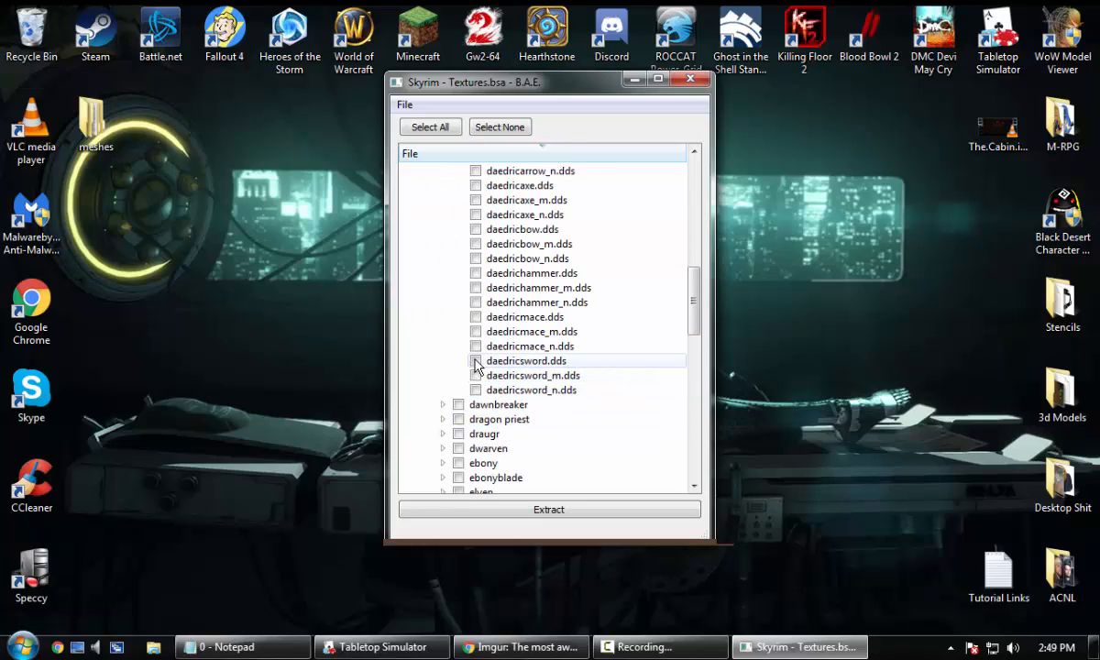
scroll(483, 361, "up", 1)
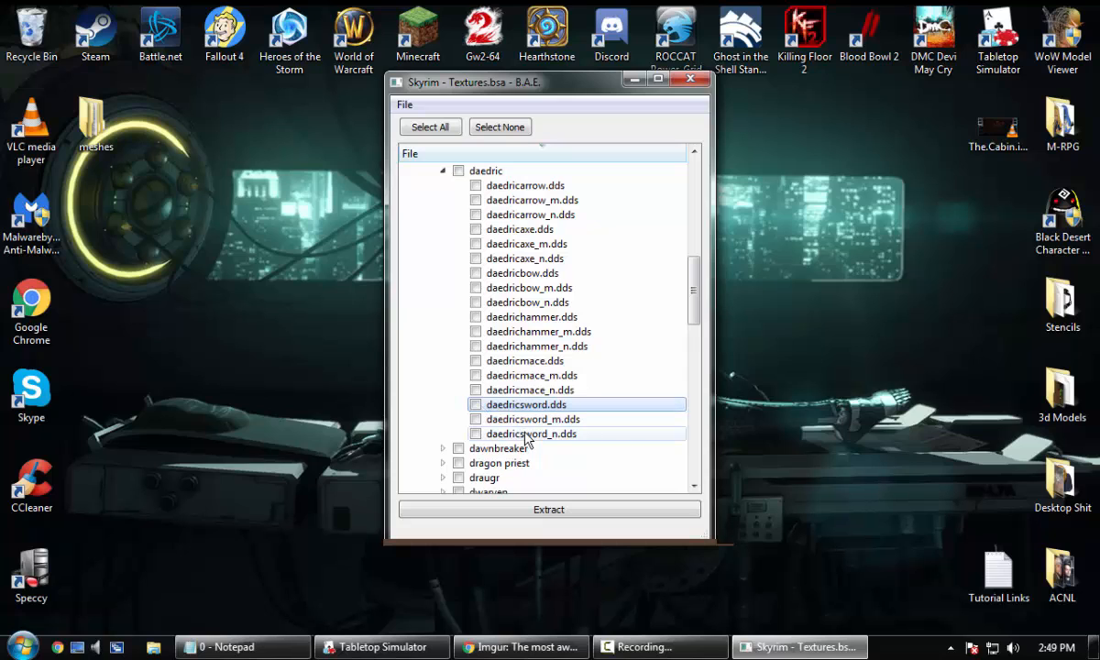
left_click(476, 404)
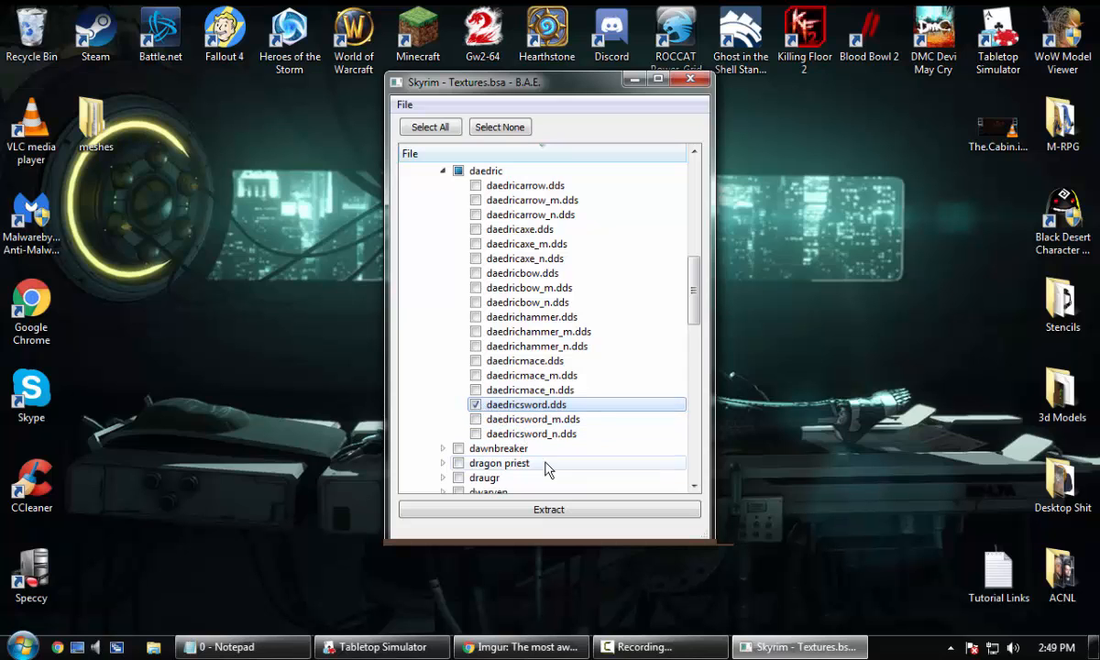
Step: Extract the marked sword texture to the Desktop and close the archive extractor
left_click(578, 511)
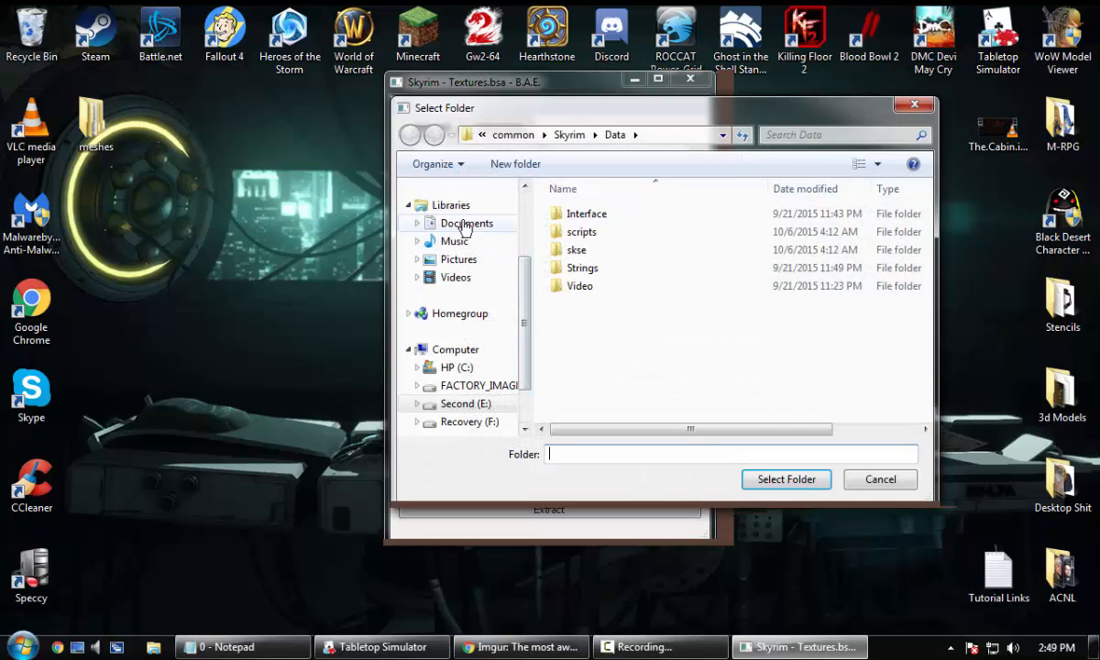
left_click(503, 315)
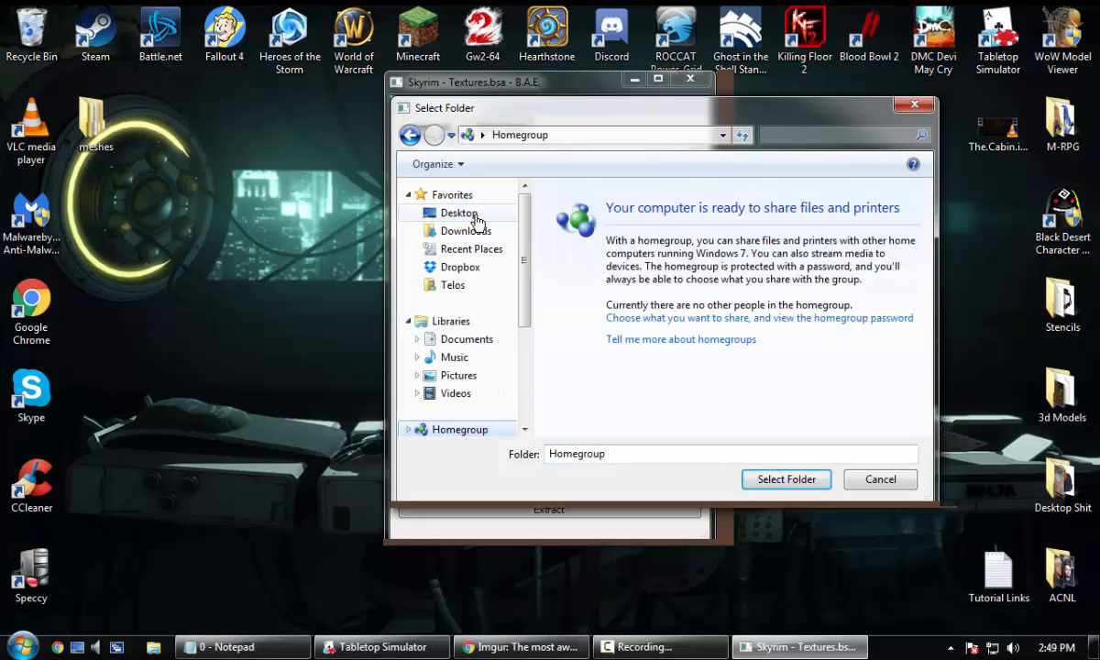
left_click(458, 212)
left_click(788, 483)
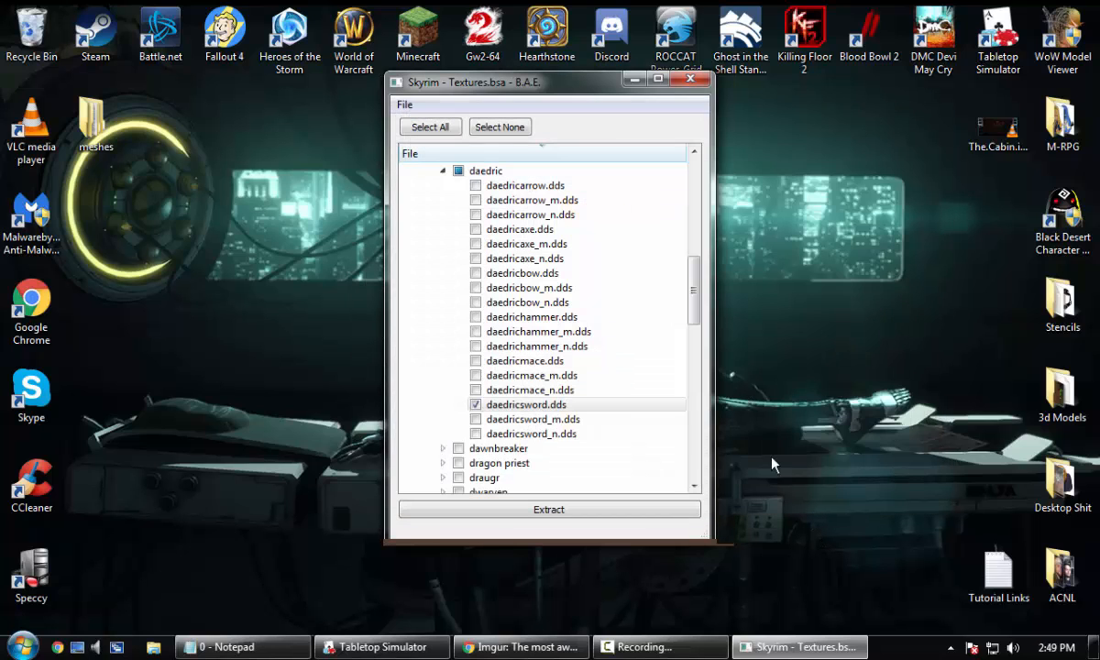
left_click(690, 80)
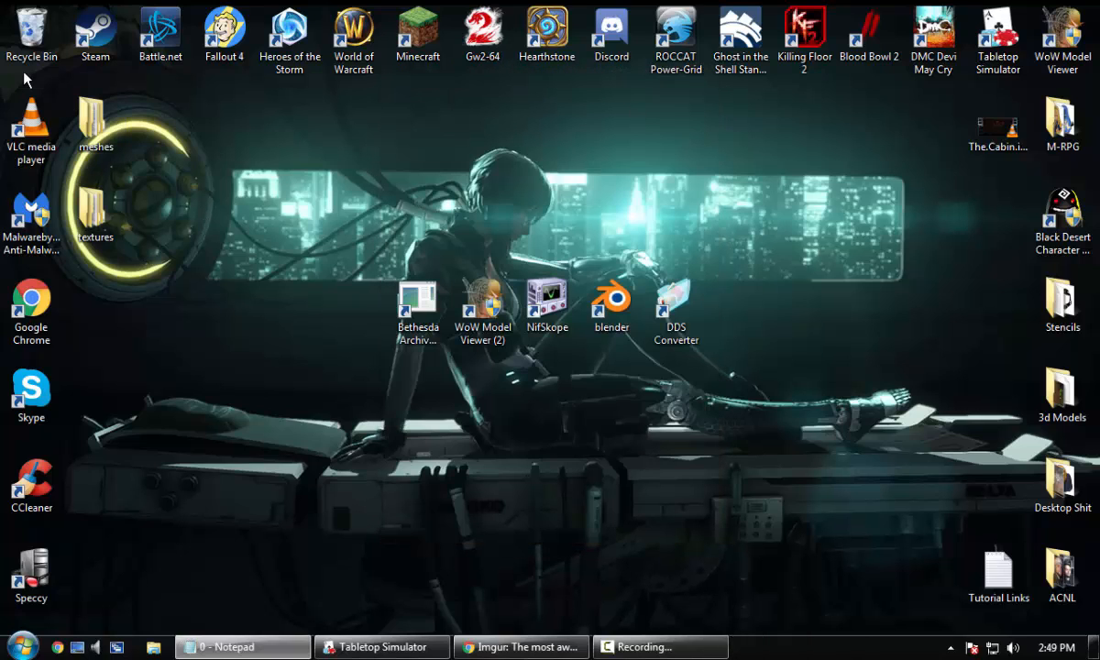
Step: Move the daedricsword mesh file from meshes\weapons\daedric onto the desktop and close the folder window
double_click(91, 120)
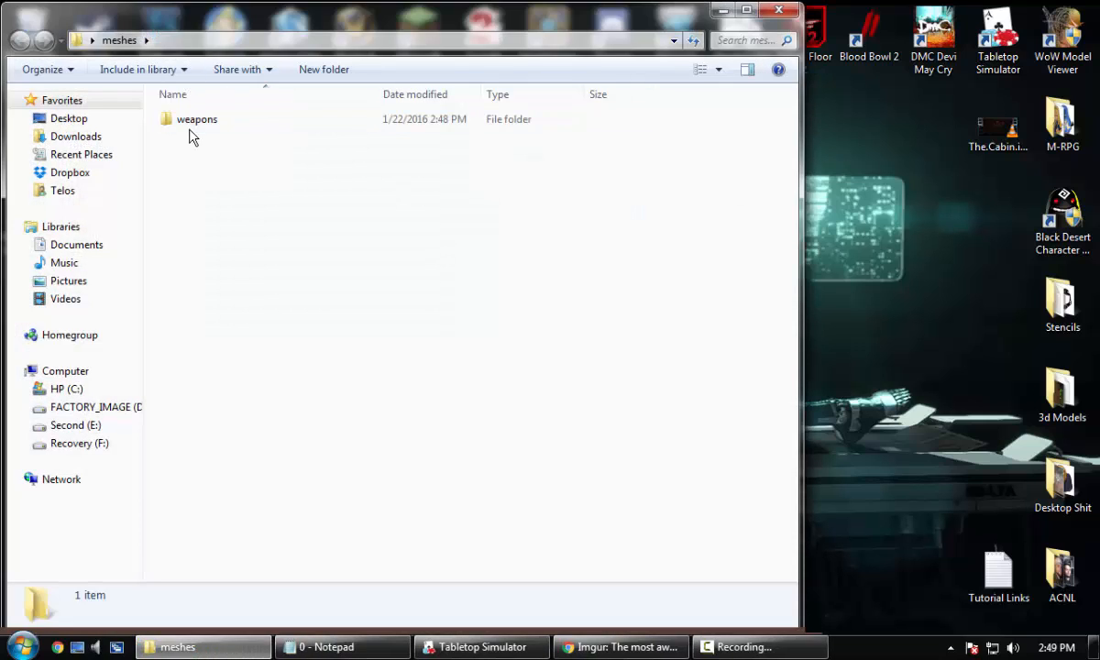
double_click(190, 129)
double_click(190, 129)
left_click_drag(189, 129, 860, 403)
left_click(779, 11)
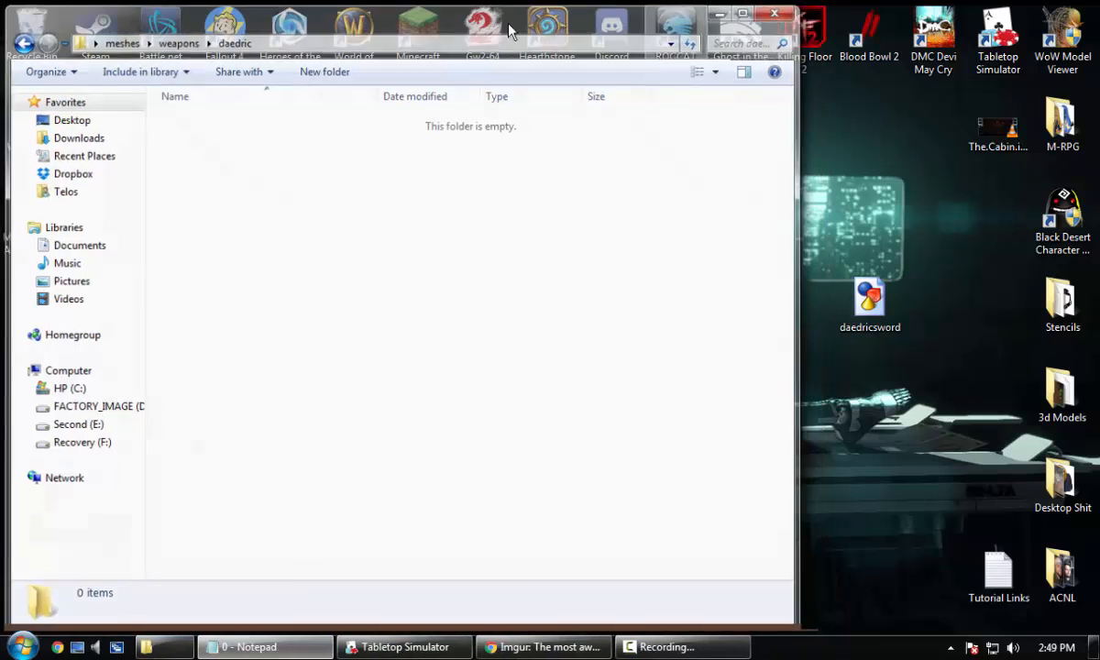
Step: Move the daedricsword texture file from textures\weapons\daedric onto the desktop and close the folder window
double_click(95, 214)
left_click(205, 133)
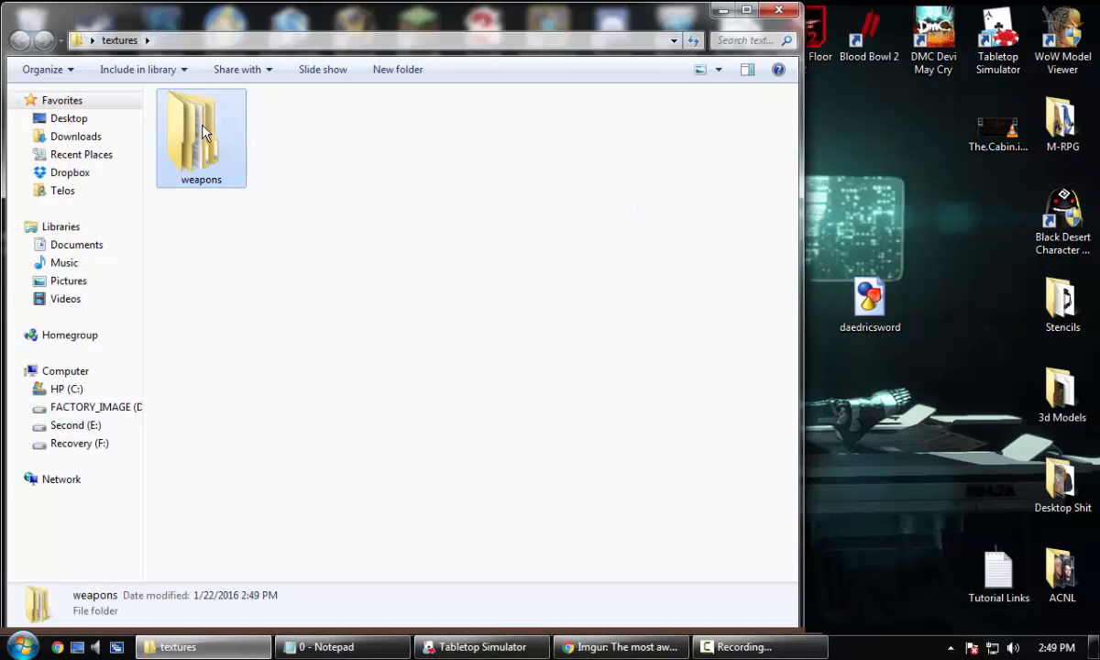
double_click(205, 132)
double_click(195, 121)
left_click_drag(194, 121, 828, 77)
left_click(779, 10)
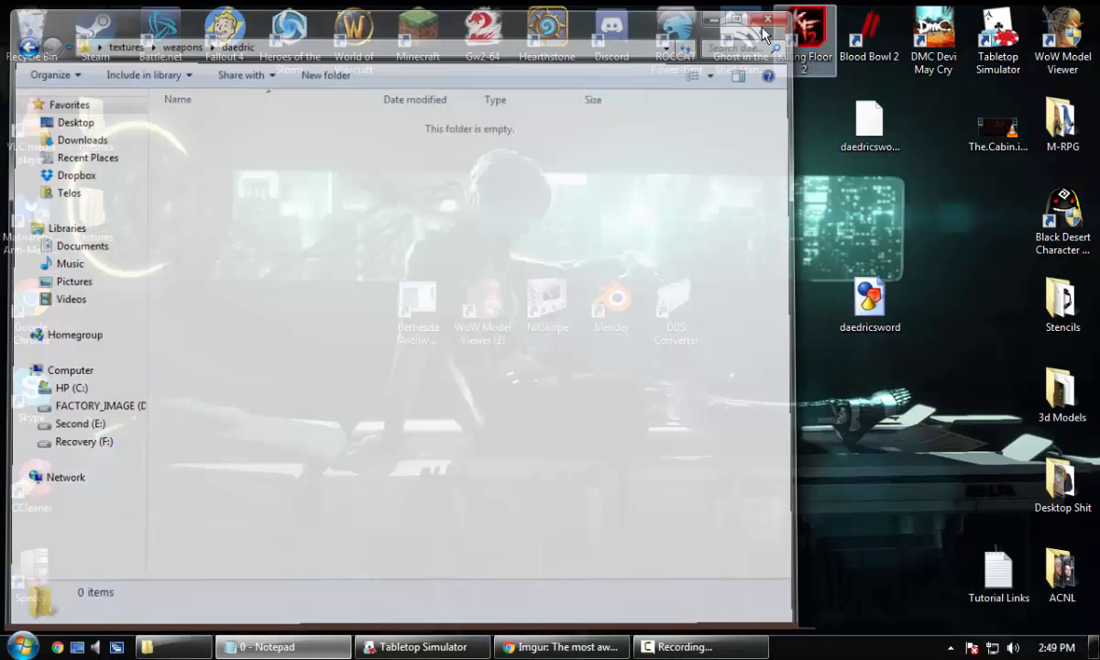
Step: Send the emptied meshes and textures folders to the Recycle Bin and place the two daedricsword files side by side on the desktop
left_click_drag(246, 307, 29, 37)
left_click(856, 141)
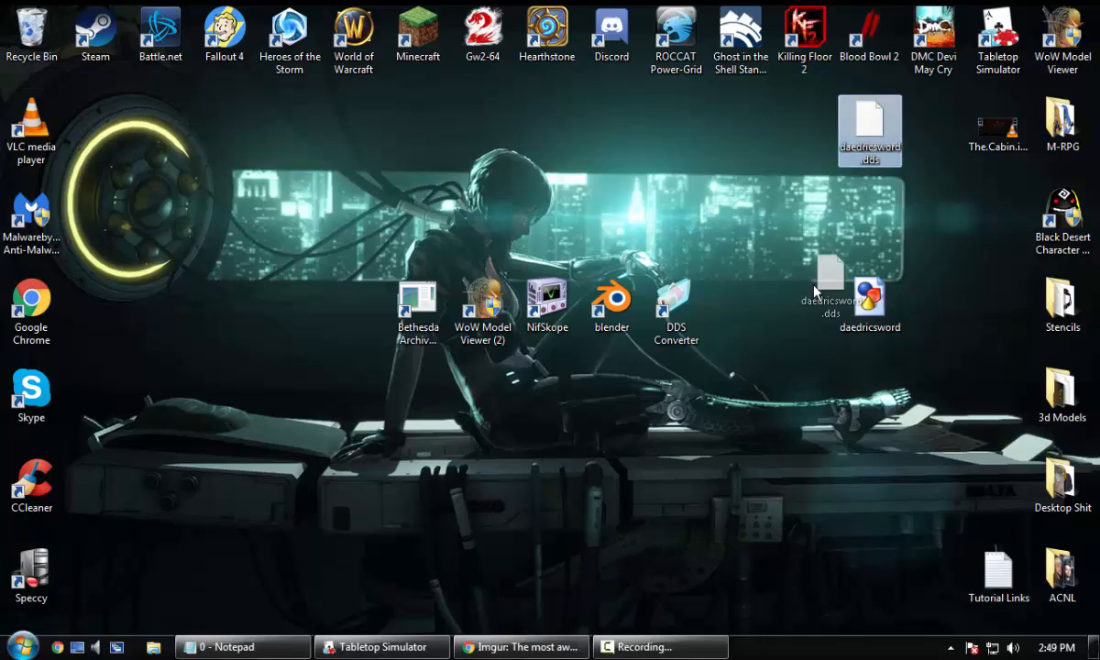
left_click_drag(814, 292, 793, 308)
left_click_drag(715, 206, 853, 371)
left_click_drag(837, 296, 257, 206)
left_click(536, 209)
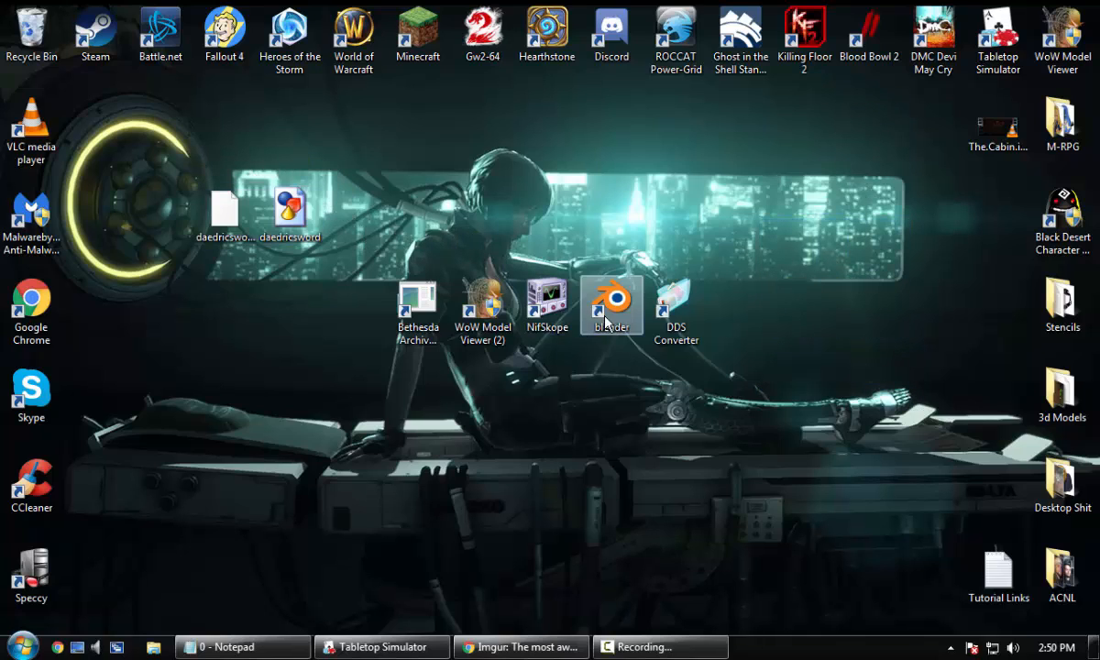
Step: Launch NifSkope and load the daedricsword.nif mesh from the Desktop
double_click(543, 312)
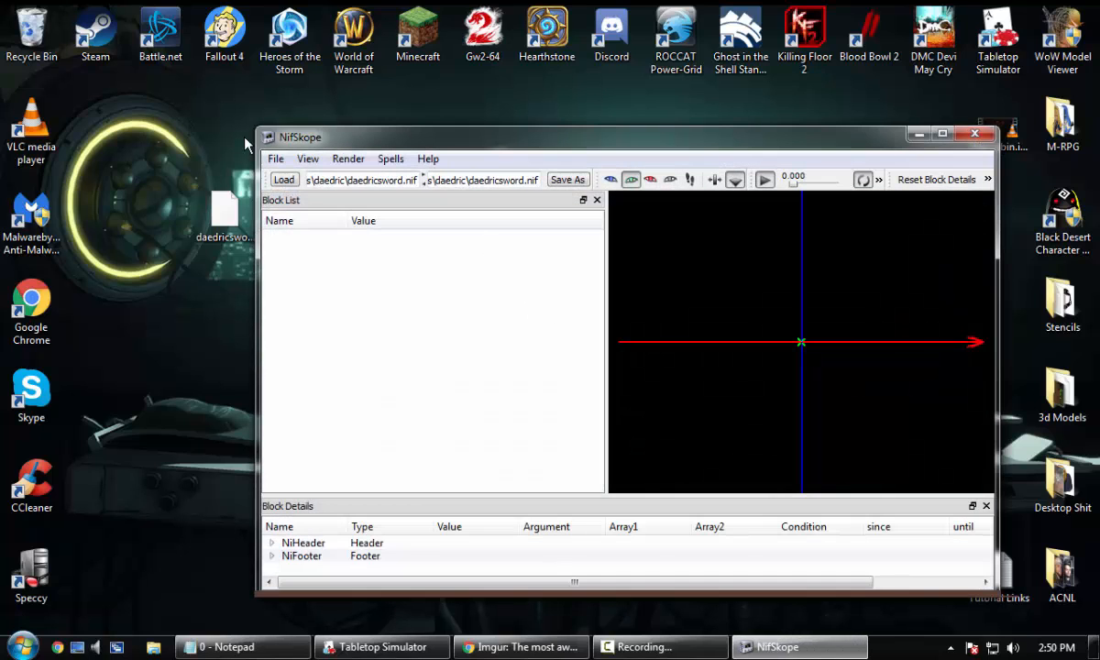
left_click(275, 160)
left_click(286, 179)
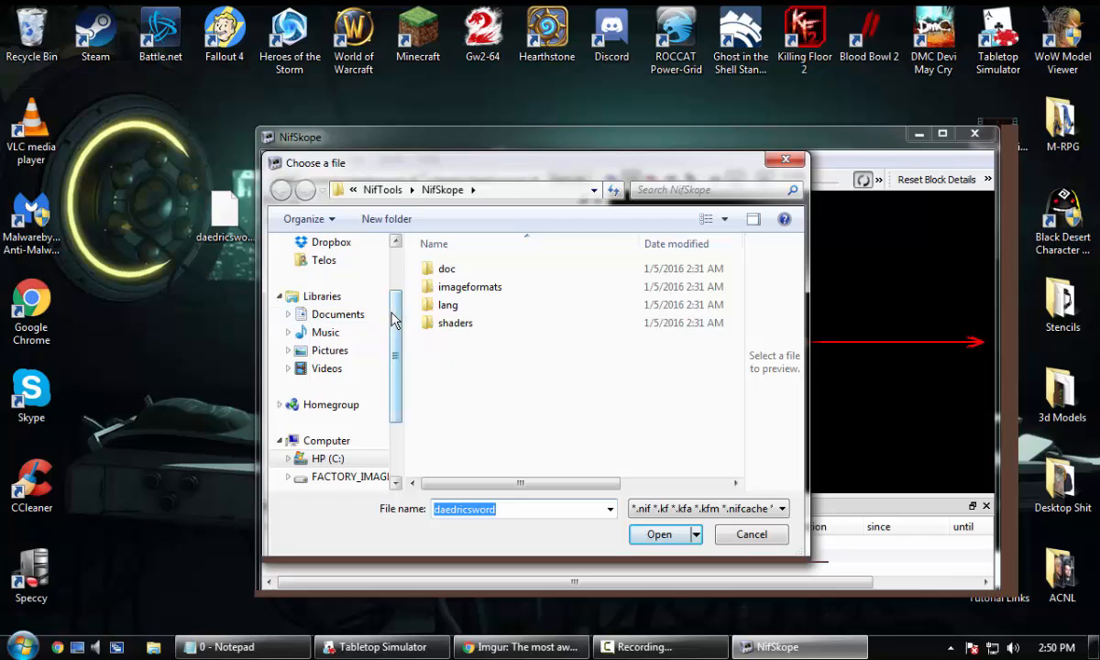
scroll(393, 319, "up", 2)
left_click(341, 249)
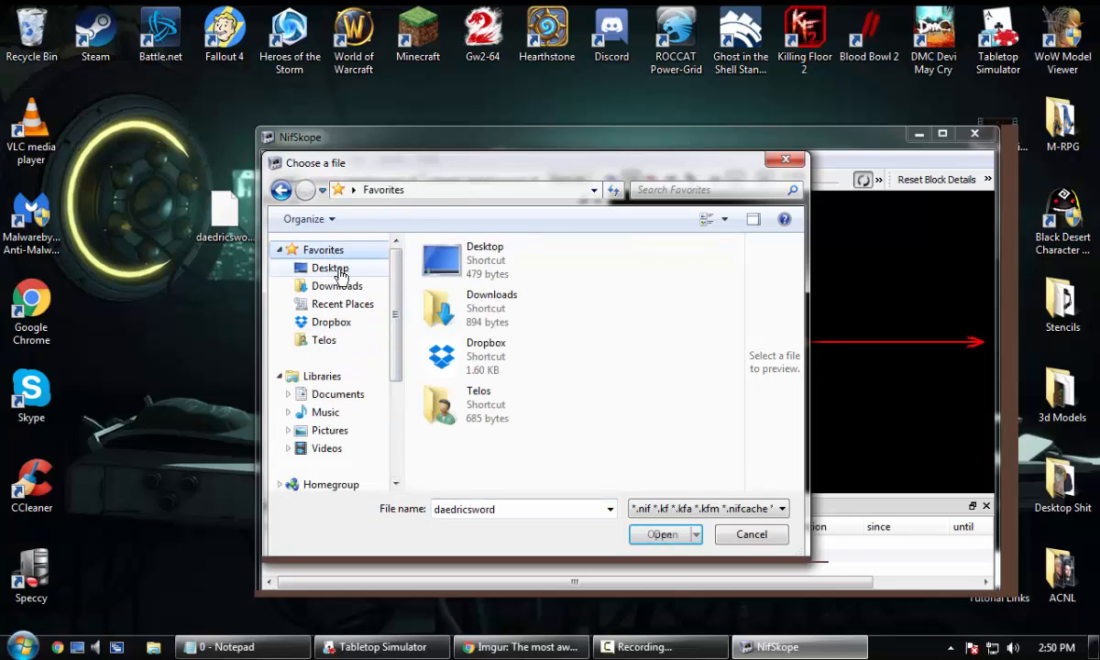
left_click(332, 268)
scroll(564, 330, "down", 5)
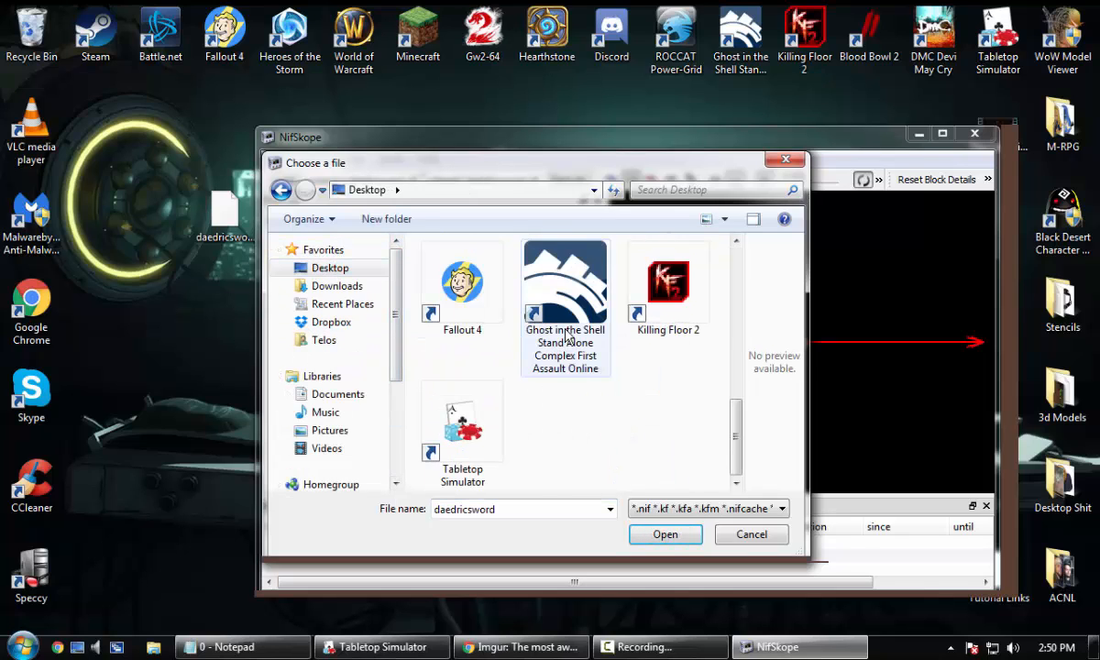
scroll(567, 338, "up", 2)
double_click(659, 275)
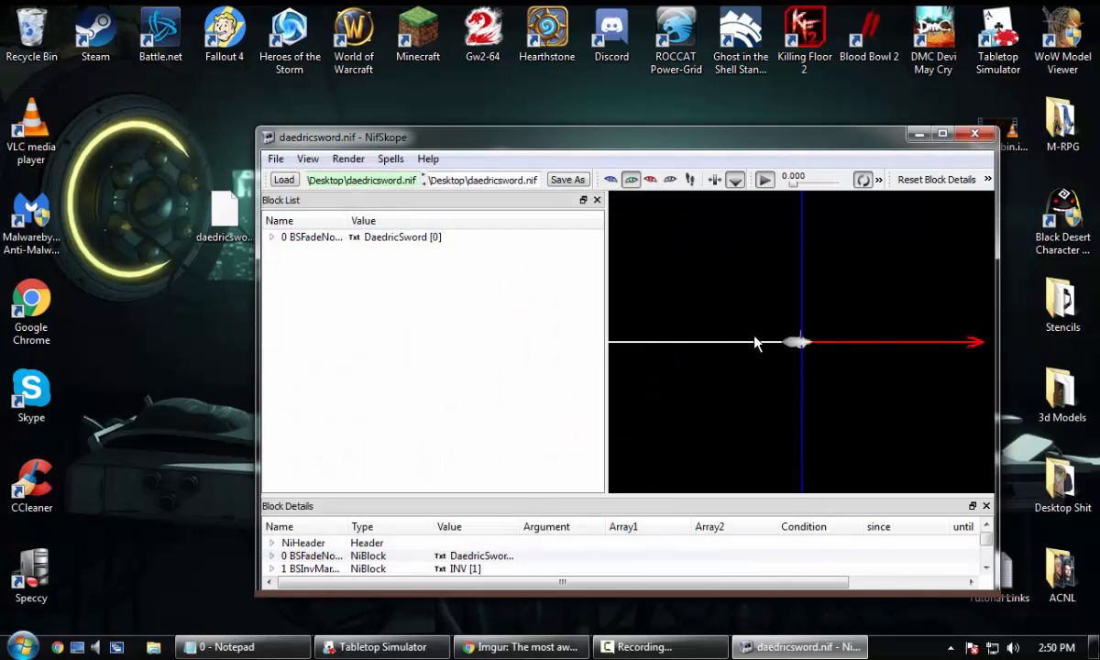
Step: Export the sword mesh to the Desktop as an .obj file named DaedricSword and close NifSkope
left_click_drag(755, 343, 816, 305)
scroll(784, 387, "up", 2)
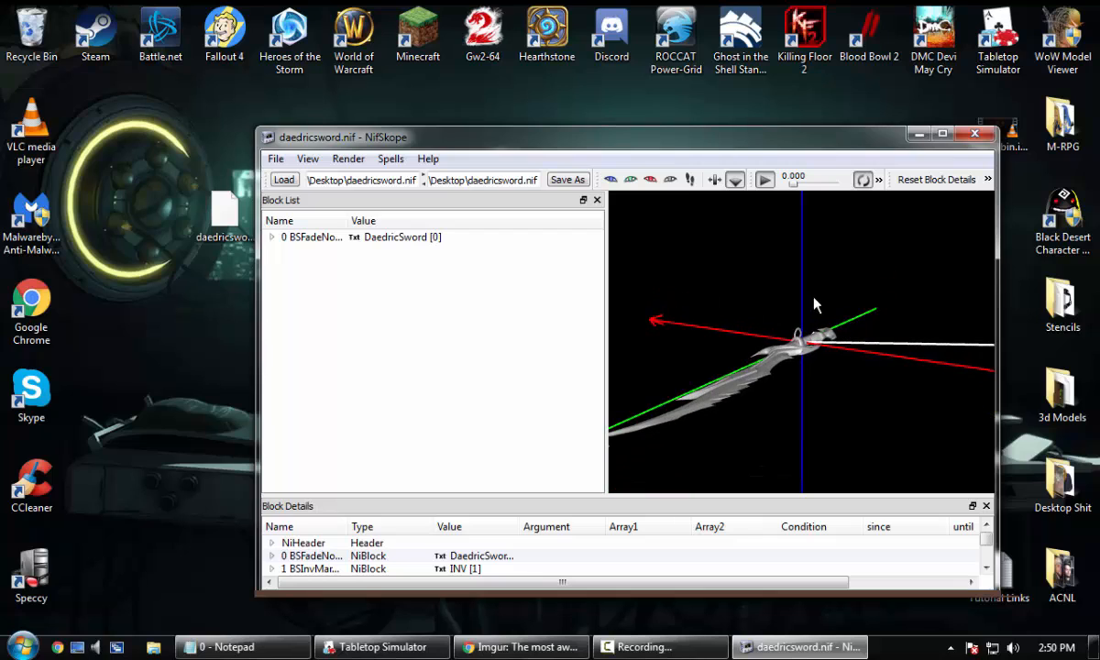
left_click(275, 158)
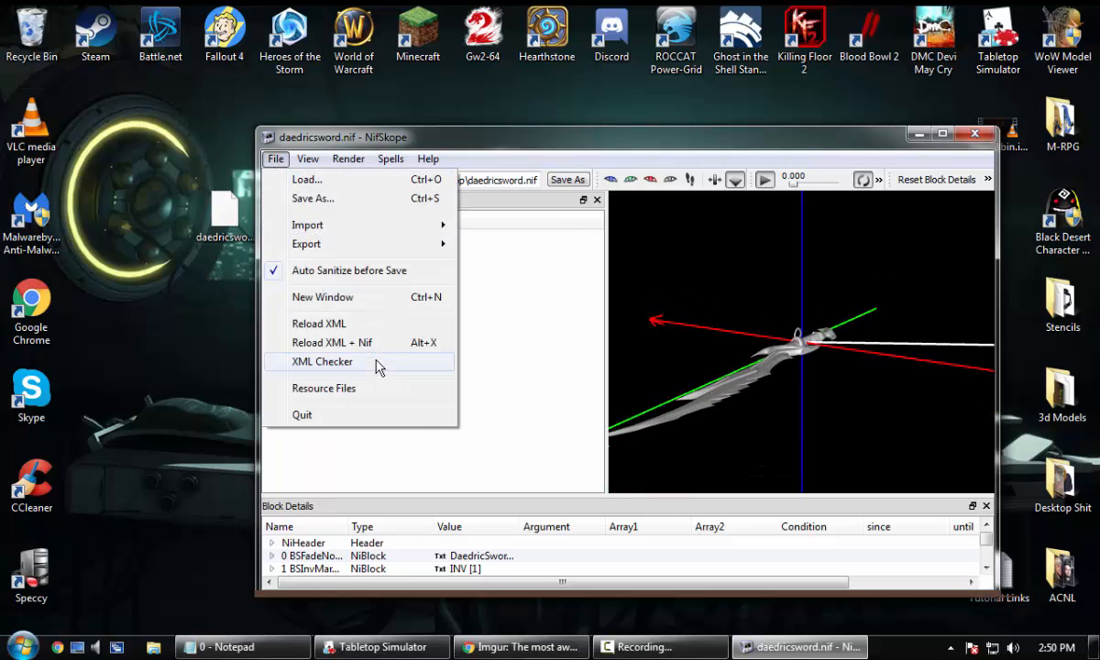
mouse_move(328, 252)
left_click(510, 249)
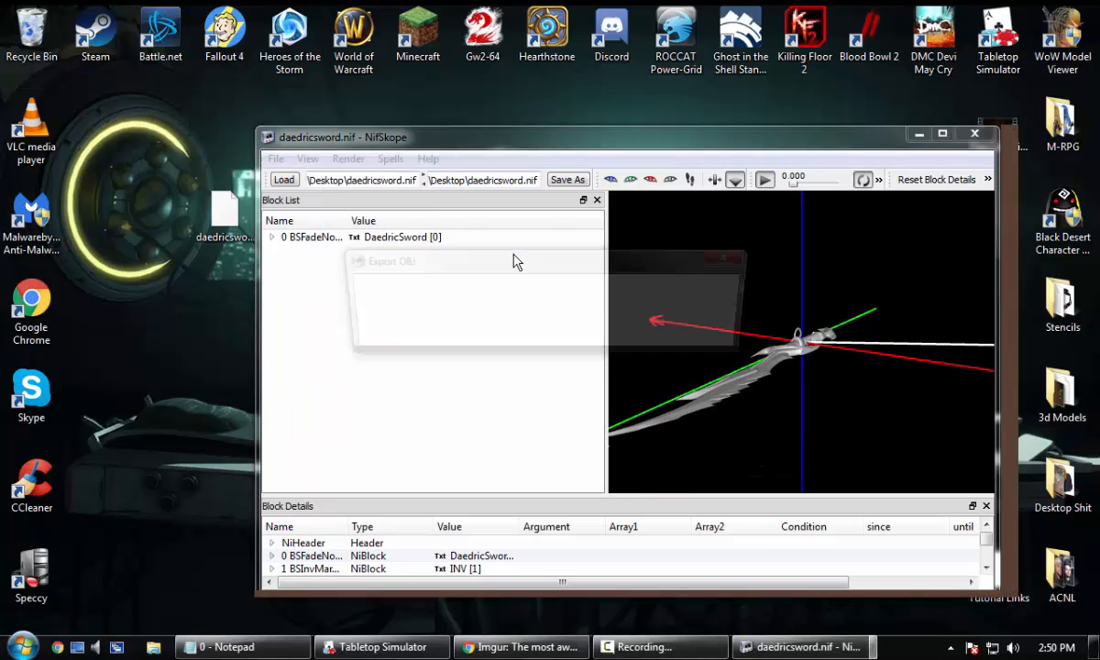
left_click(642, 334)
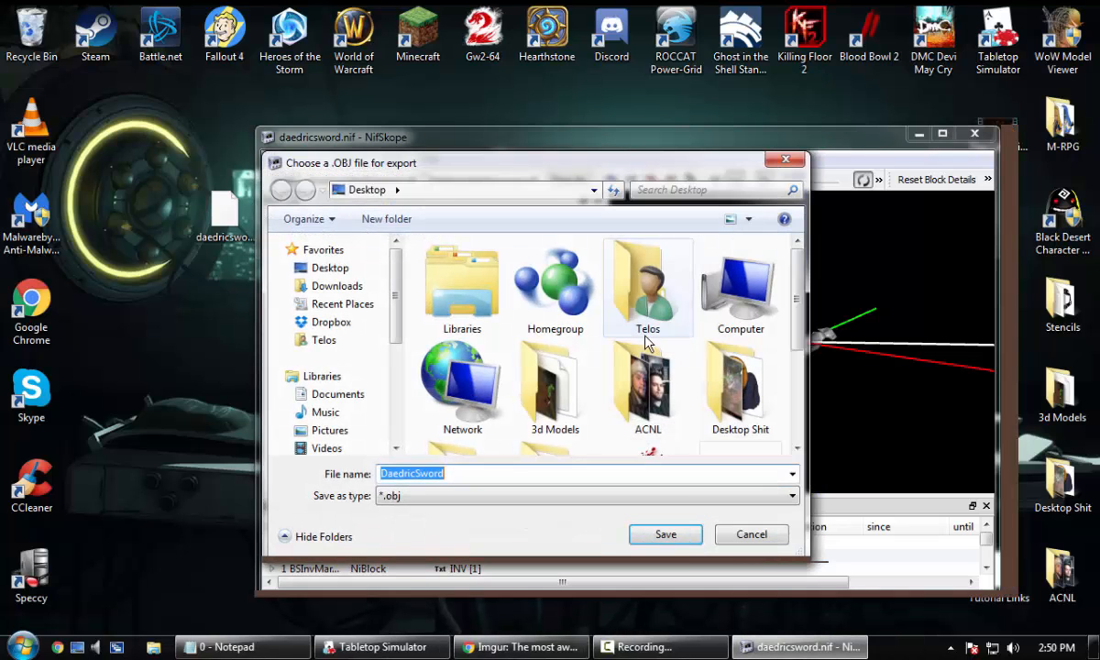
left_click(679, 541)
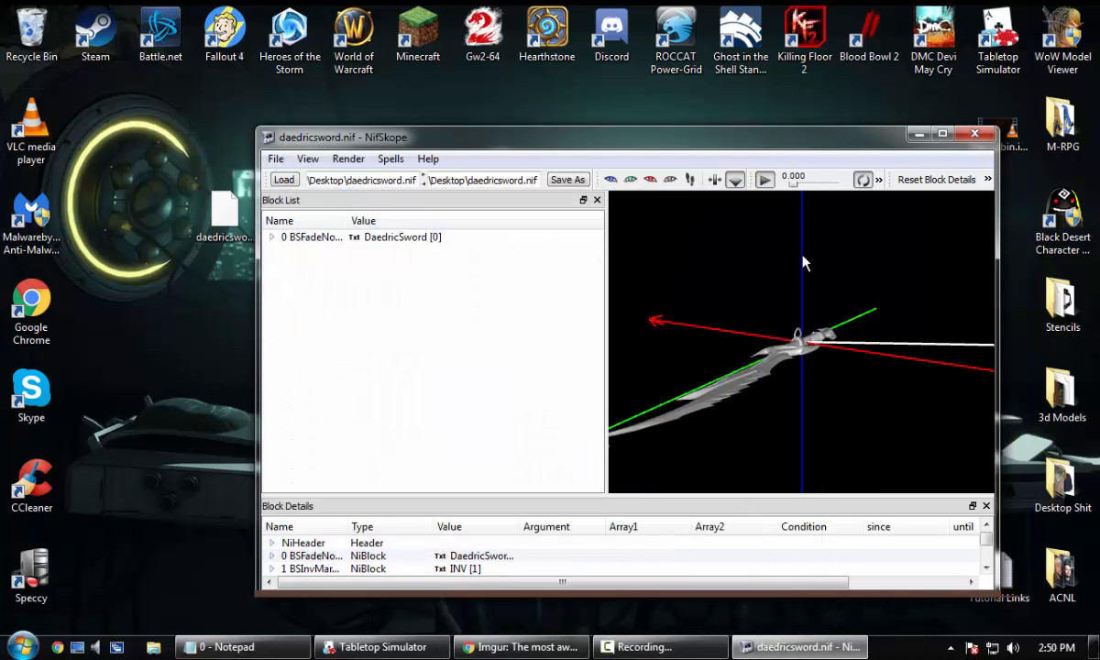
left_click(975, 136)
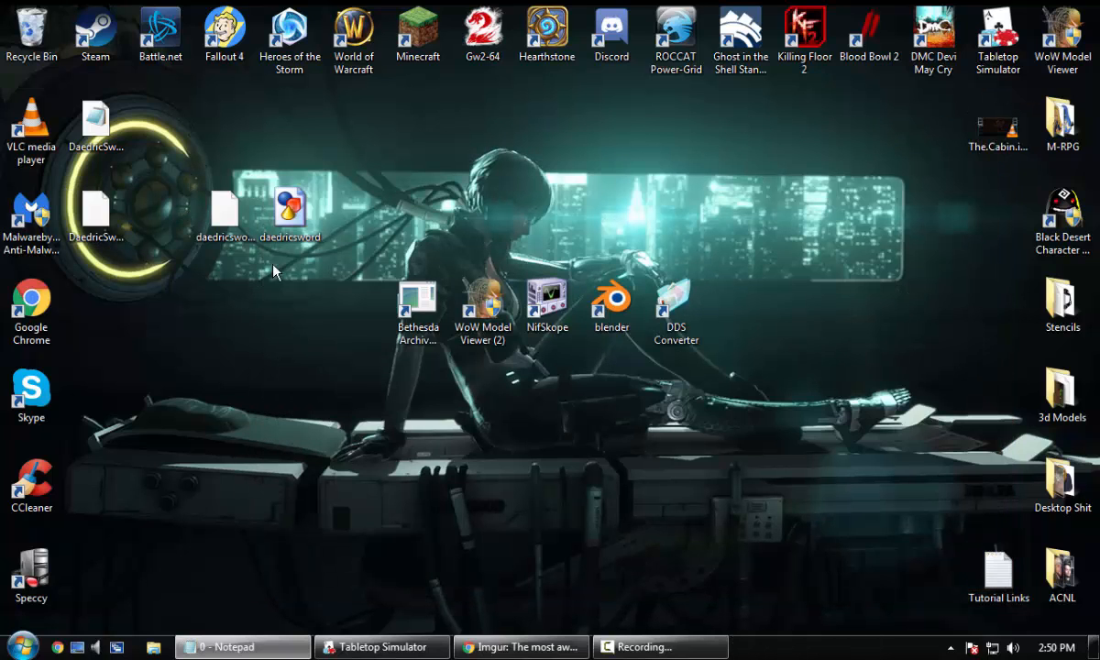
Step: Send the original sword mesh and the exported OBJ's companion file to the Recycle Bin, and place the OBJ beside the .dds texture
left_click_drag(309, 244, 203, 137)
left_click(291, 216)
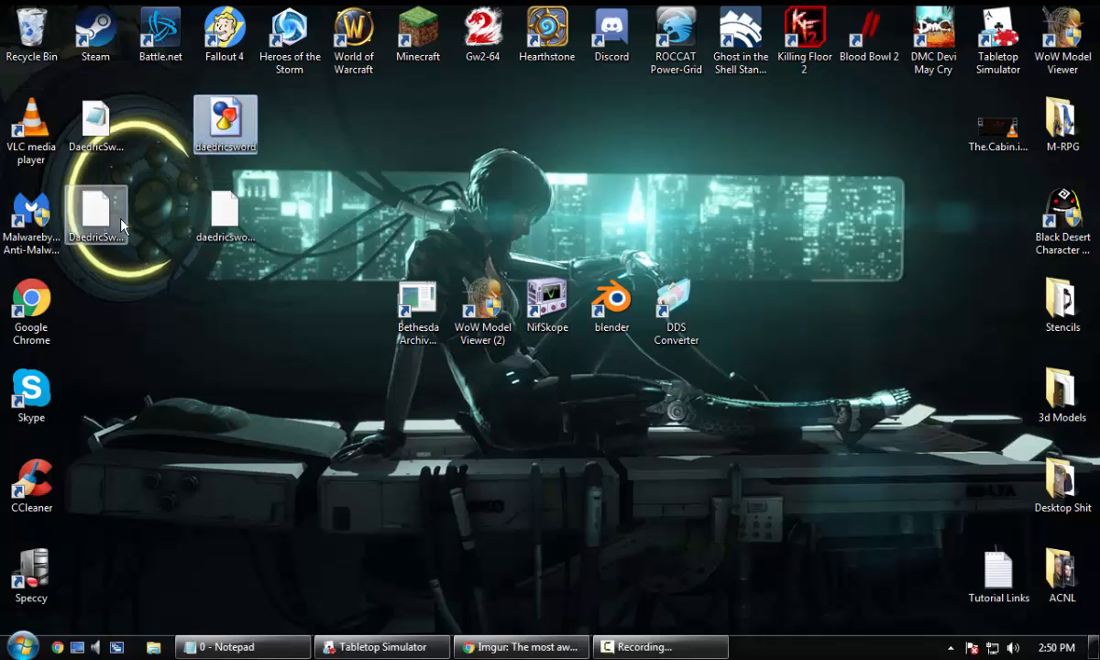
left_click_drag(110, 206, 282, 115)
left_click_drag(363, 156, 30, 27)
left_click_drag(101, 119, 148, 192)
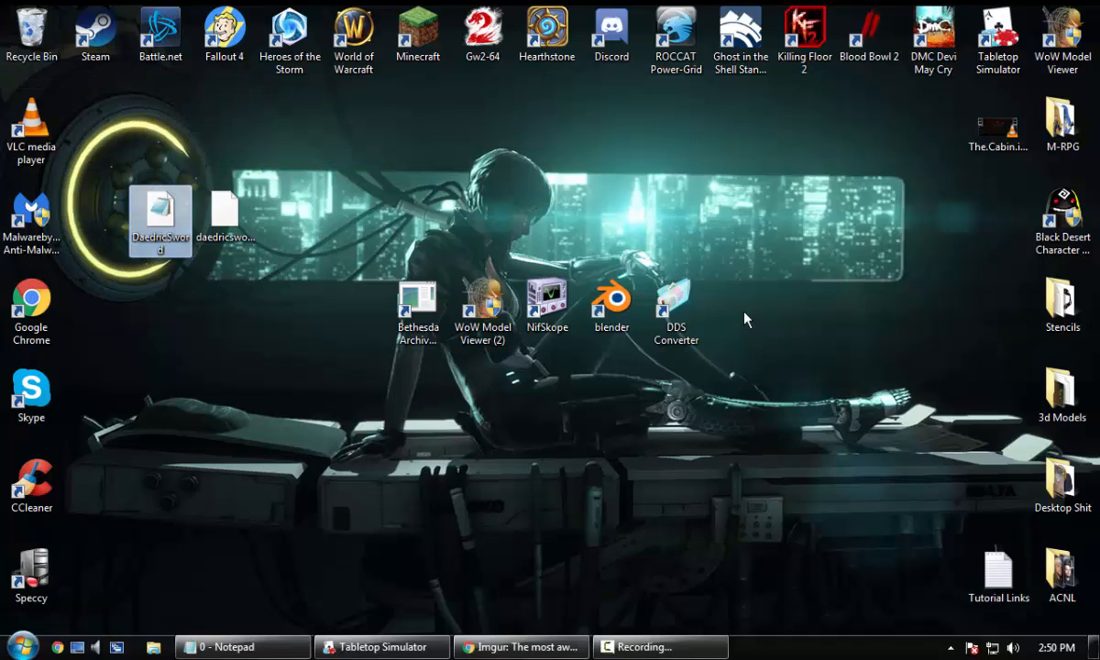
Step: Launch DDS Converter and add daedricsword.dds from the Desktop to its image list
double_click(655, 293)
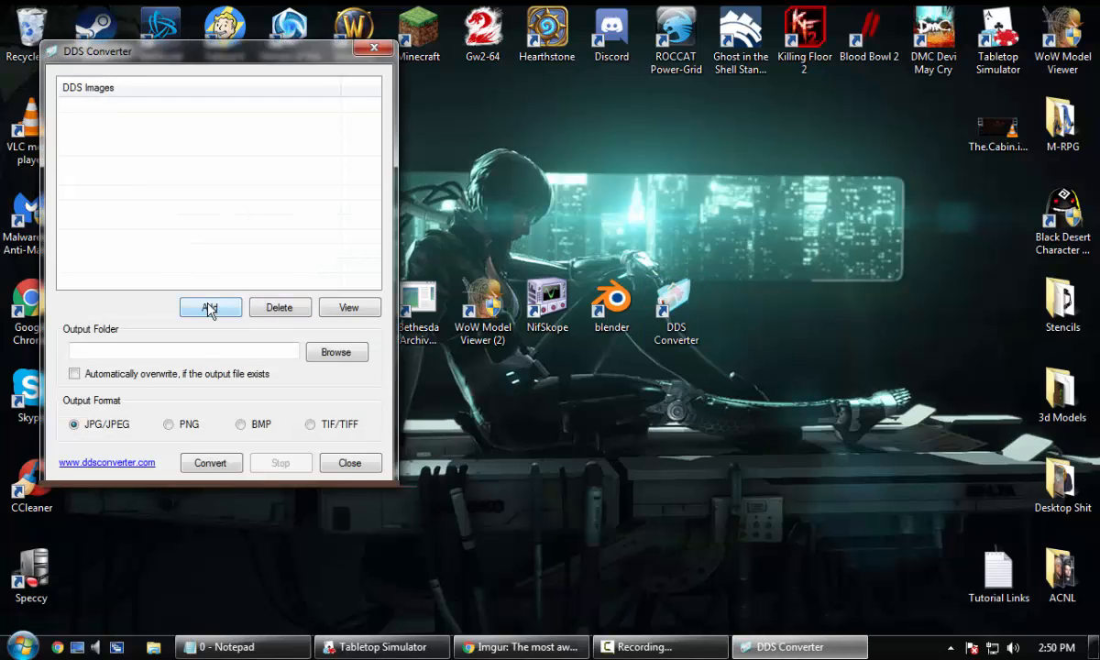
left_click(209, 308)
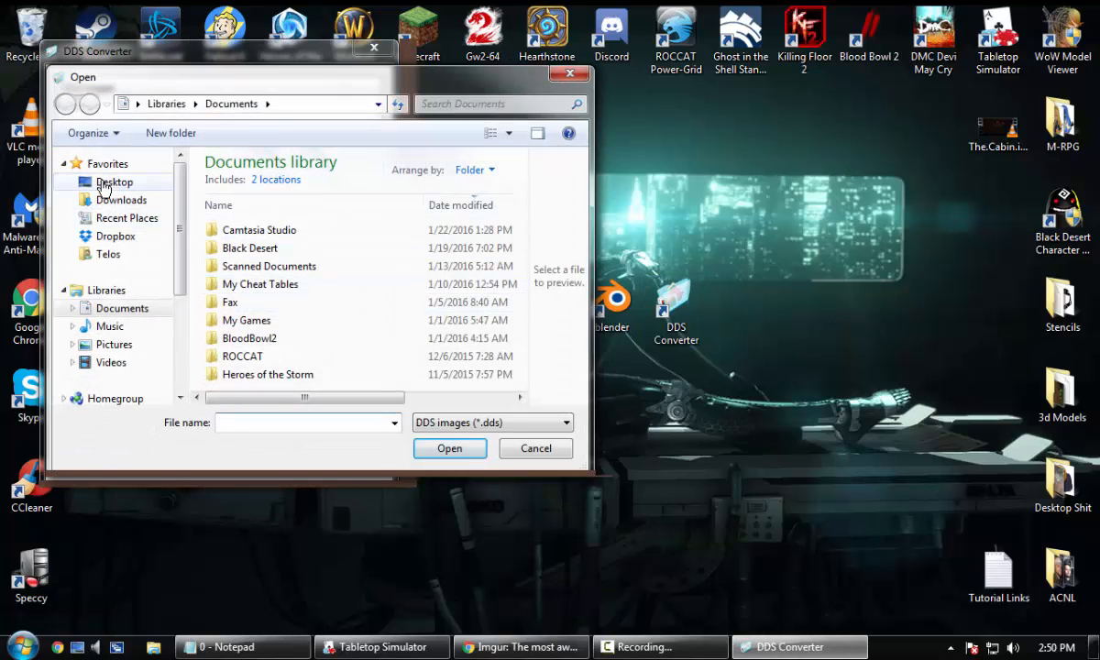
left_click(103, 186)
scroll(383, 266, "down", 3)
scroll(394, 265, "up", 1)
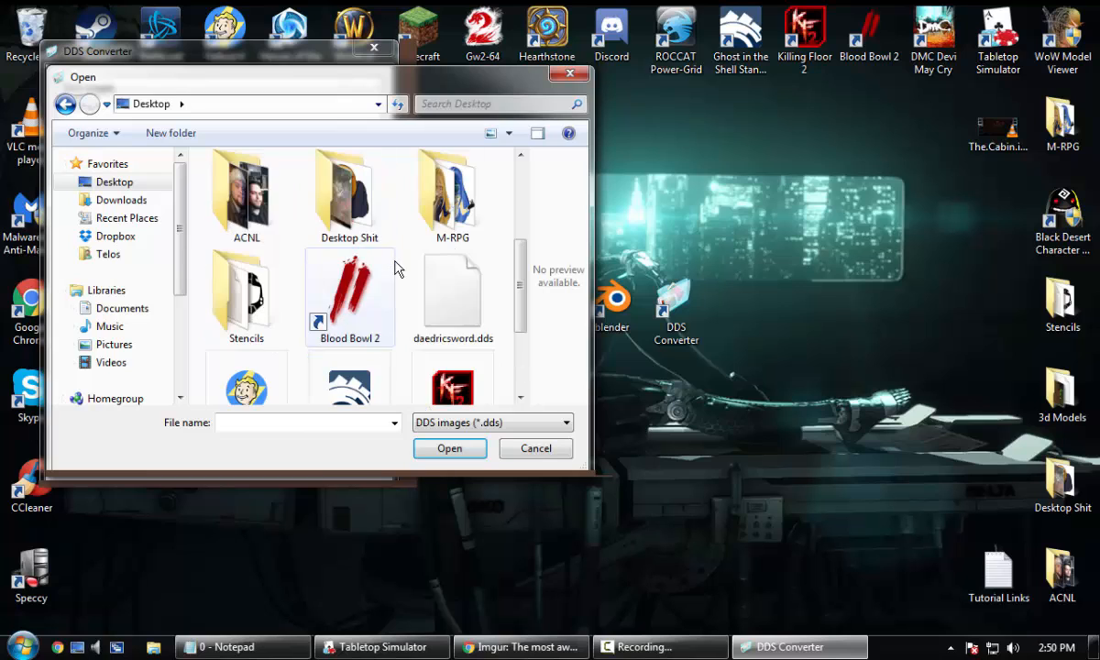
double_click(475, 313)
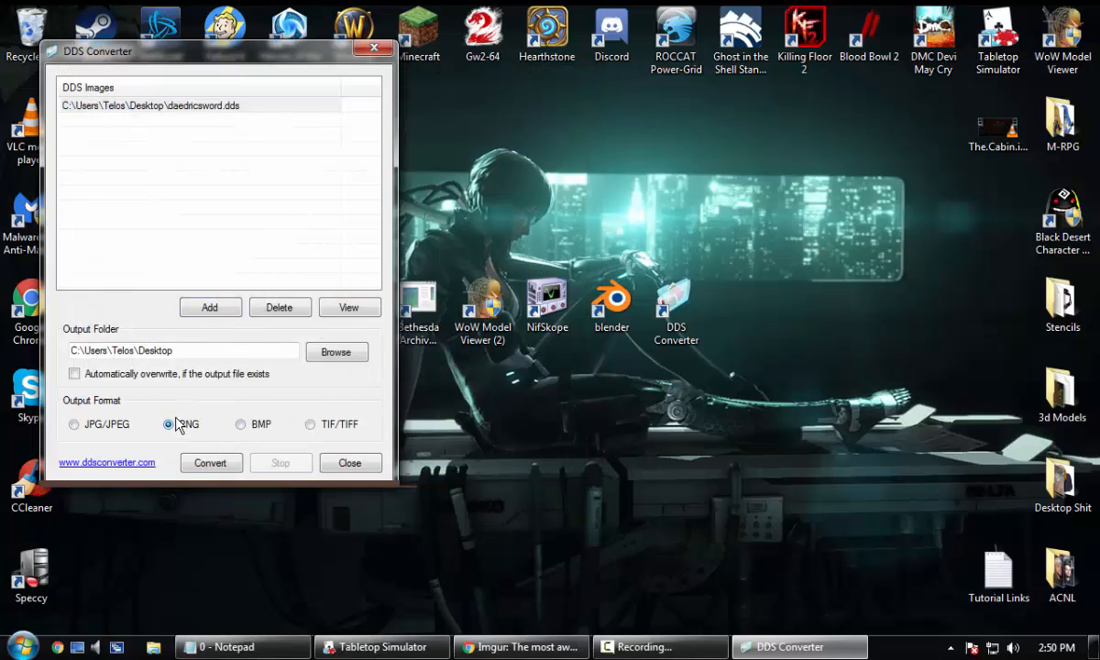
Step: Convert the sword texture to PNG with the Desktop as output folder, and close the converter
left_click(213, 458)
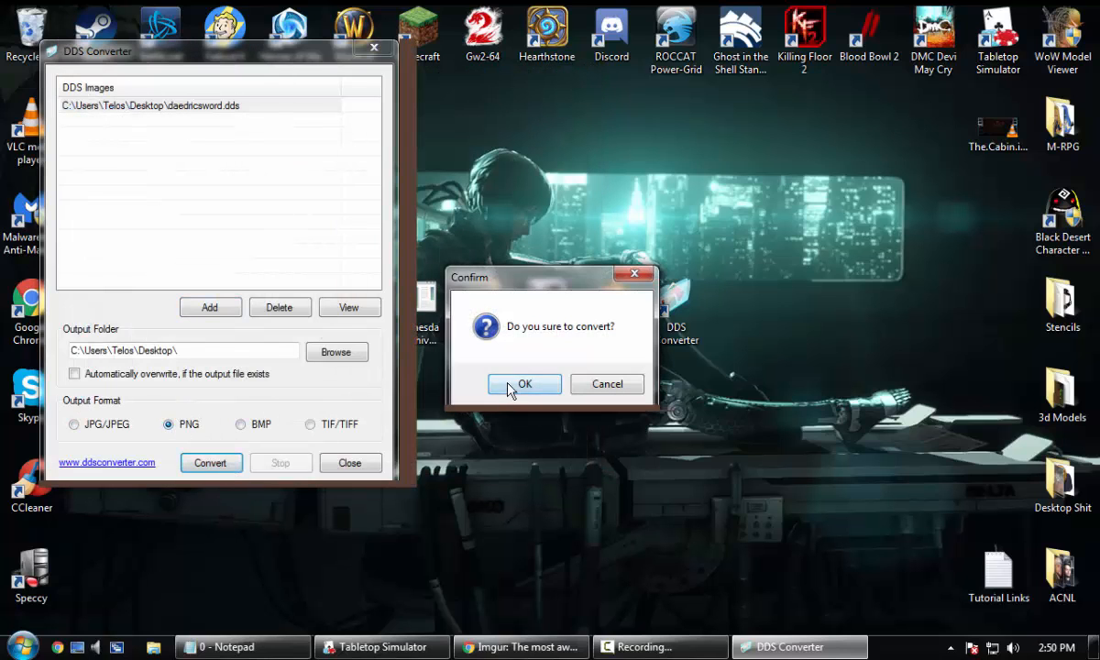
left_click(511, 385)
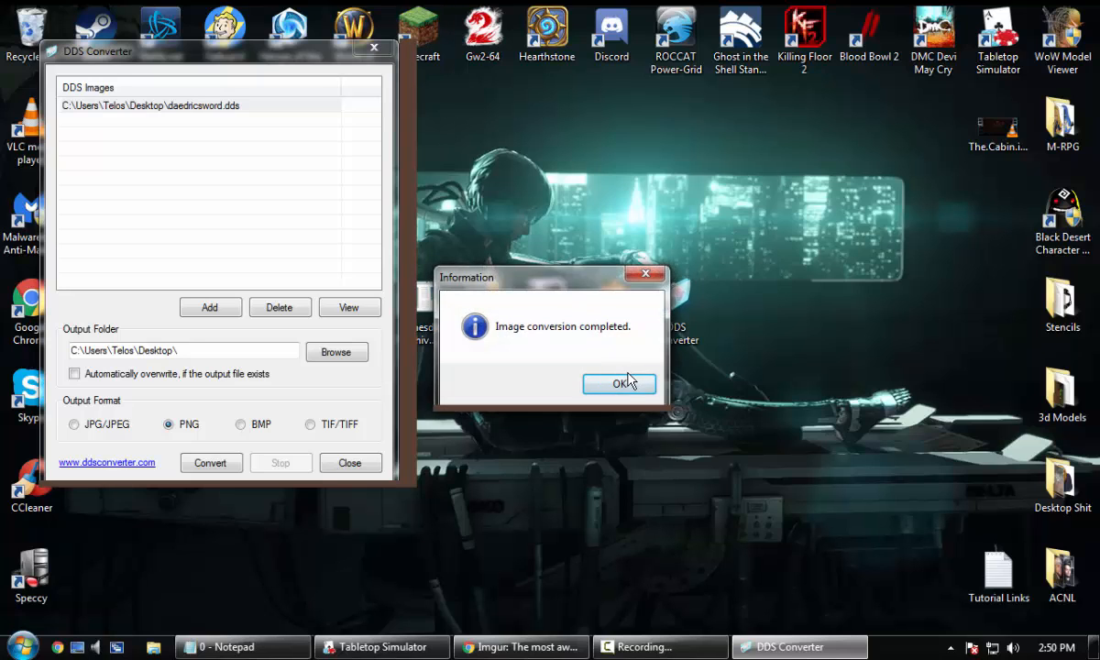
left_click(620, 384)
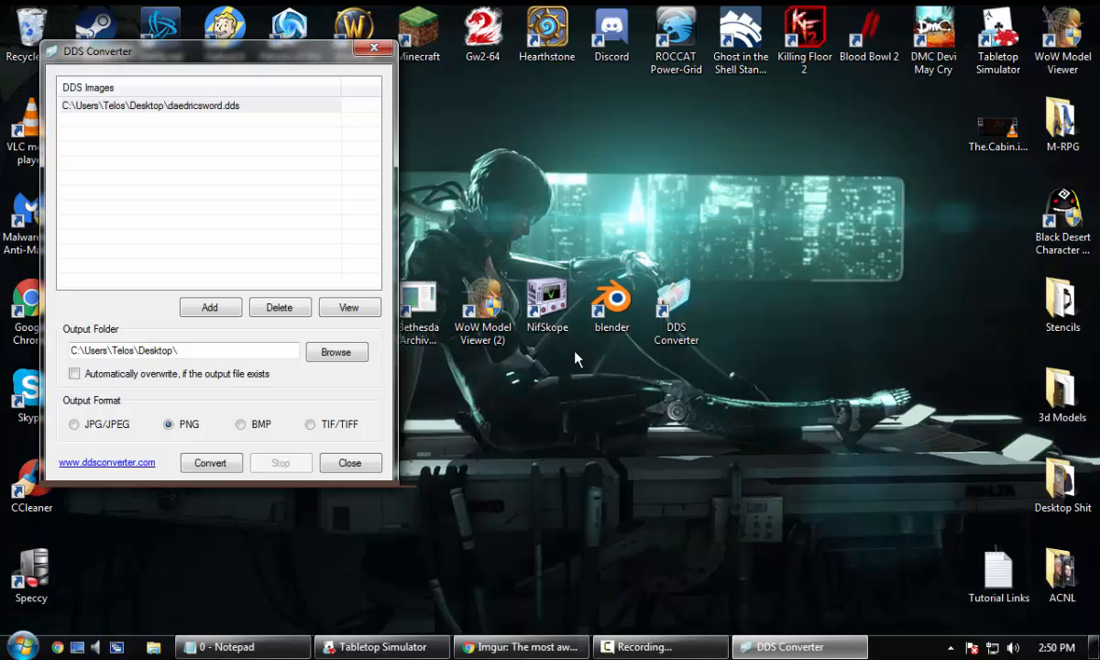
left_click(371, 49)
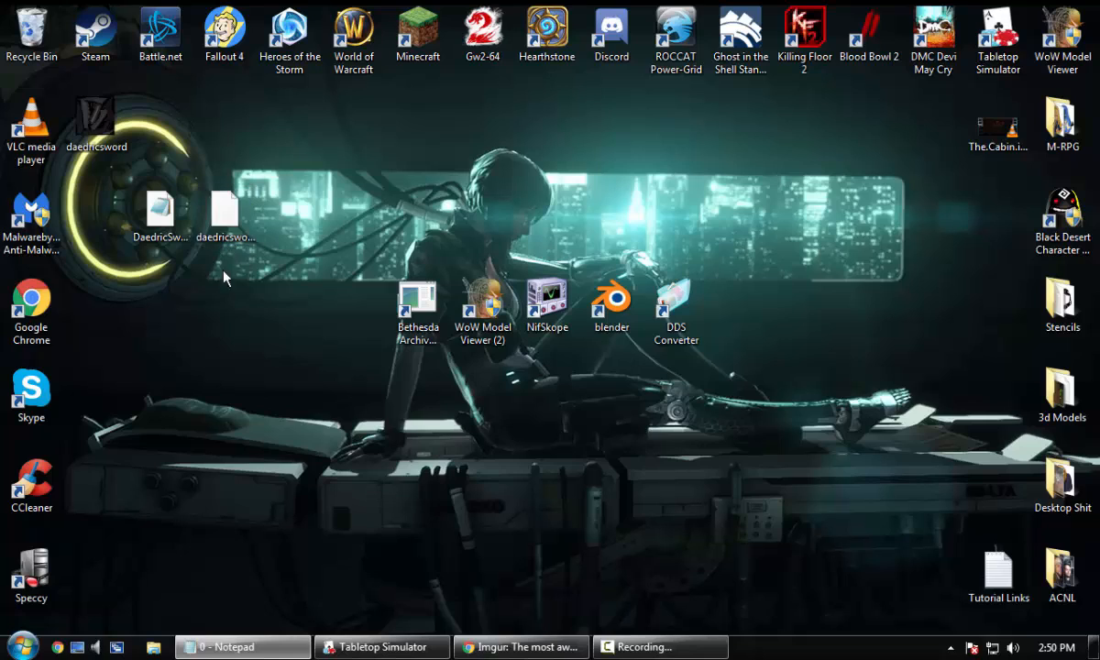
Step: Place the converted daedricsword image beside the OBJ file and send the .dds texture to the Recycle Bin
left_click_drag(102, 115, 118, 194)
left_click_drag(243, 223, 37, 55)
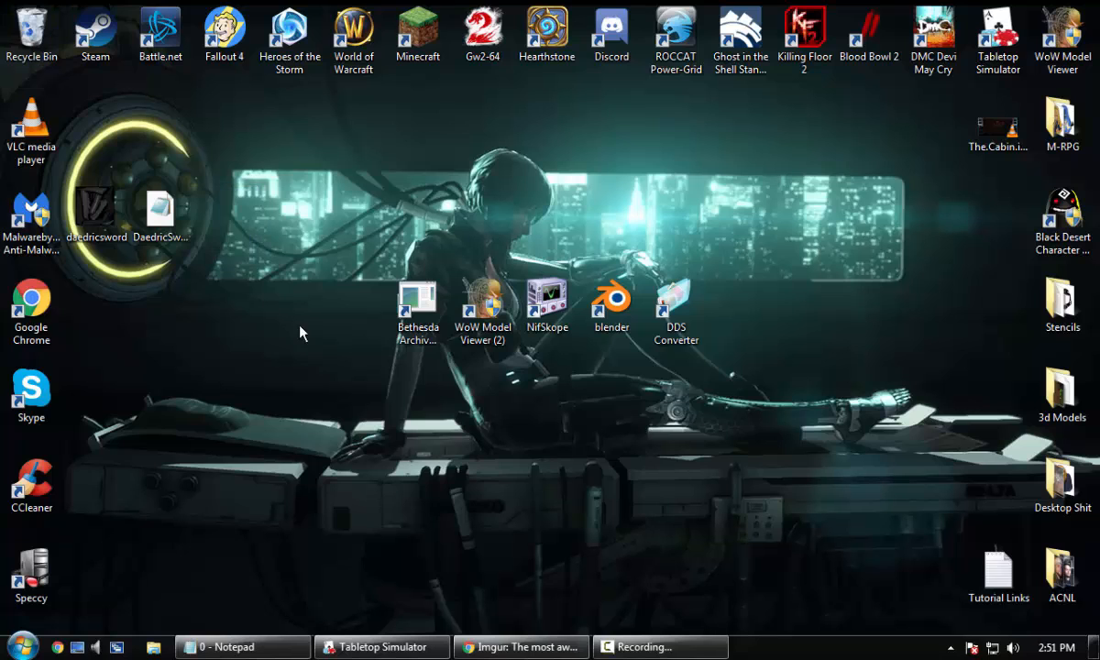
Step: Launch Blender, dismiss the splash screen and delete the default cube, camera and lamp
double_click(606, 307)
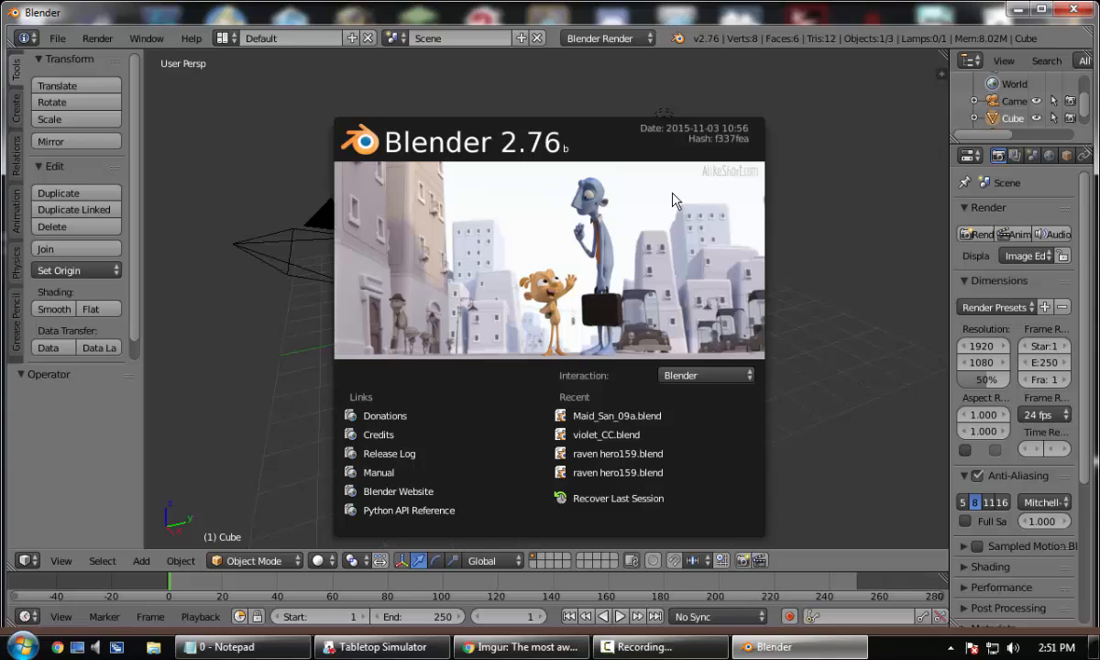
left_click(675, 201)
key("a")
key("a")
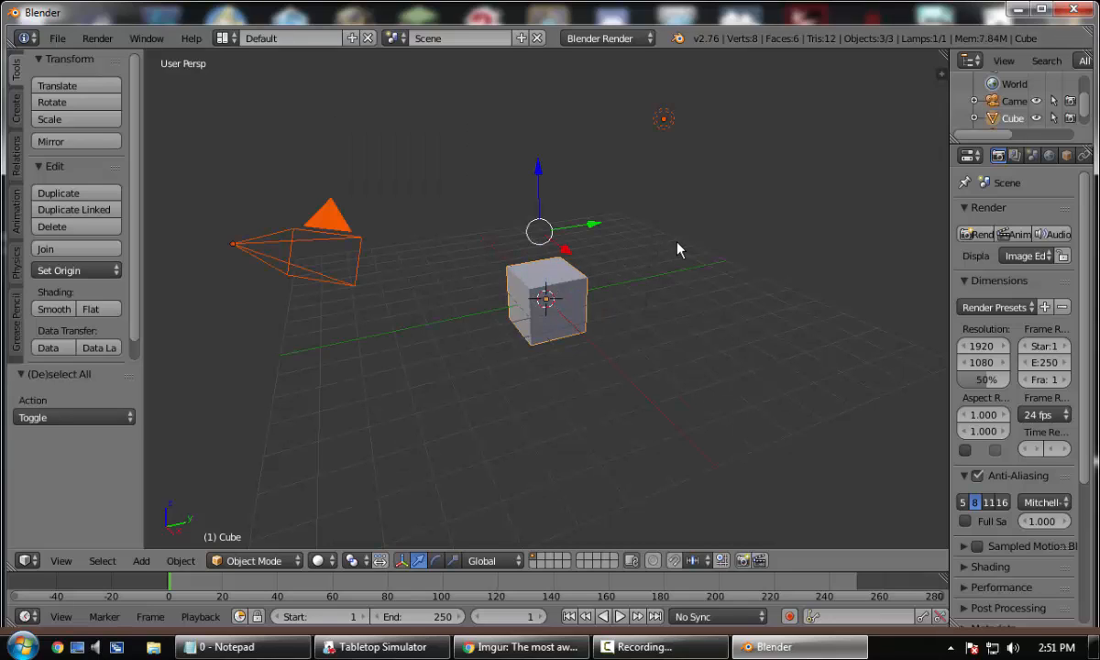
key("x")
left_click(678, 244)
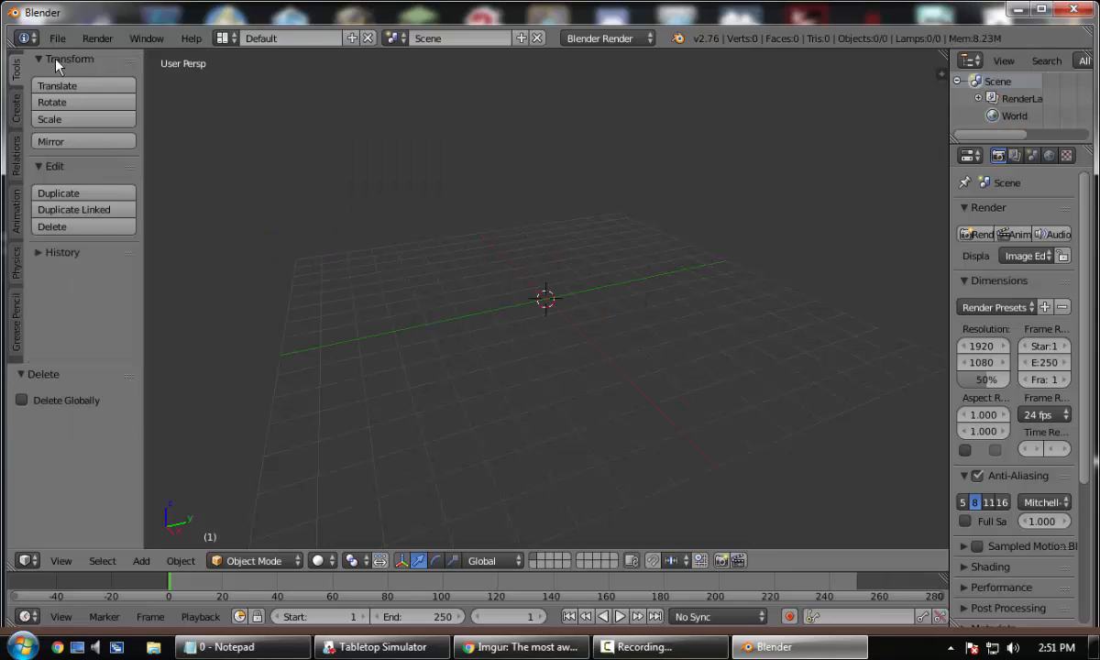
Step: Import DaedricSword.obj from the Desktop as a Wavefront model and bring the sword's hilt into view
left_click(57, 38)
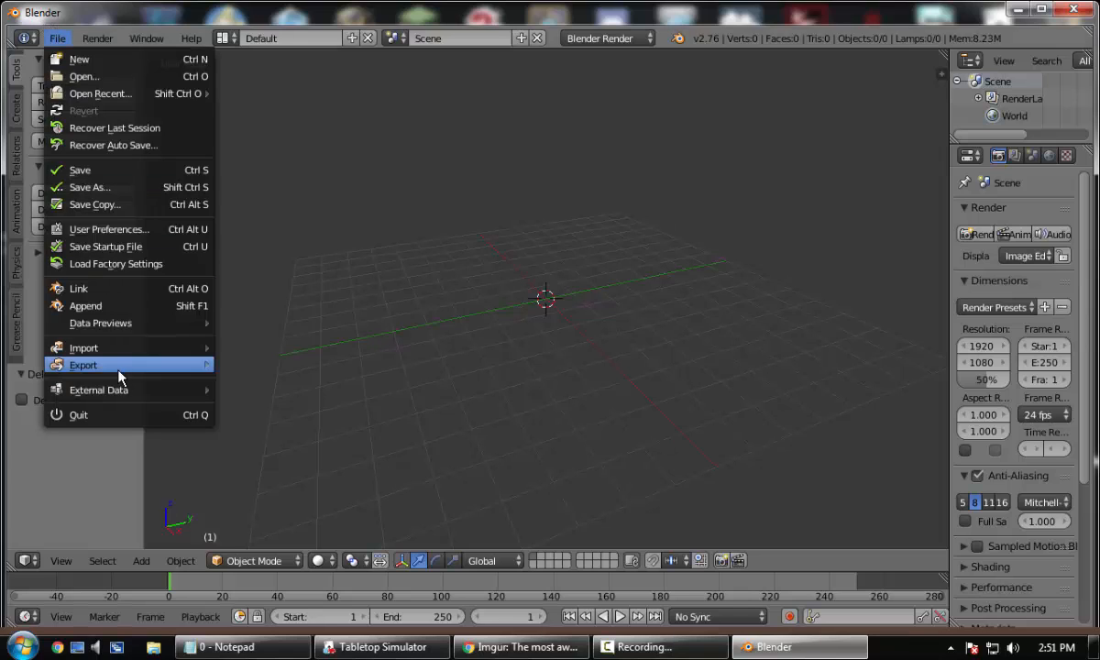
mouse_move(115, 349)
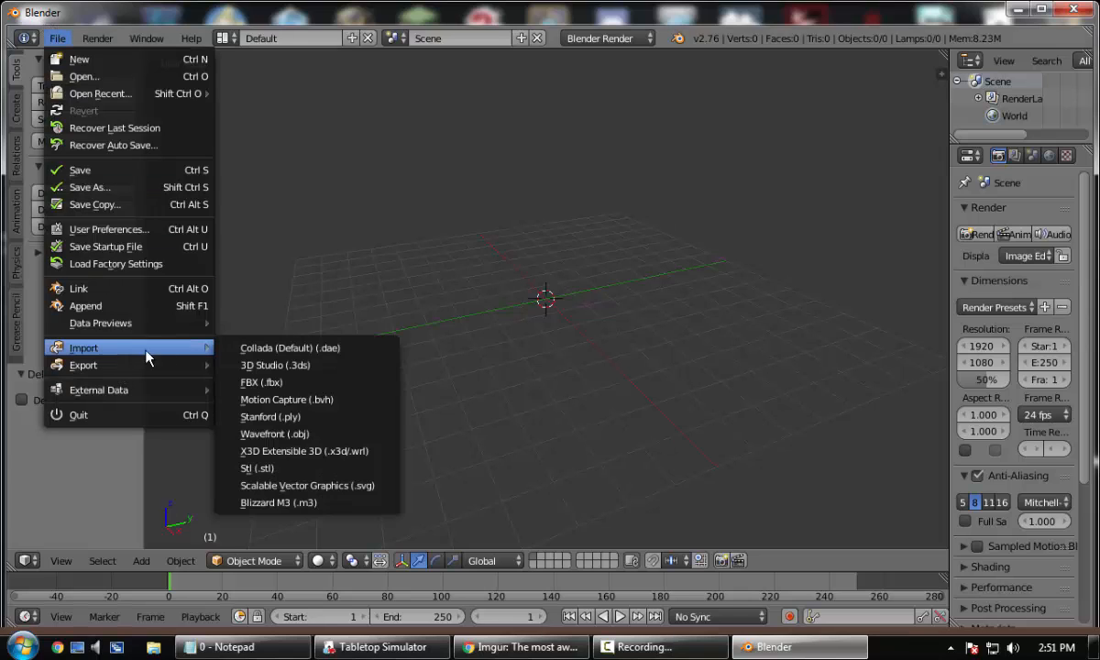
left_click(275, 434)
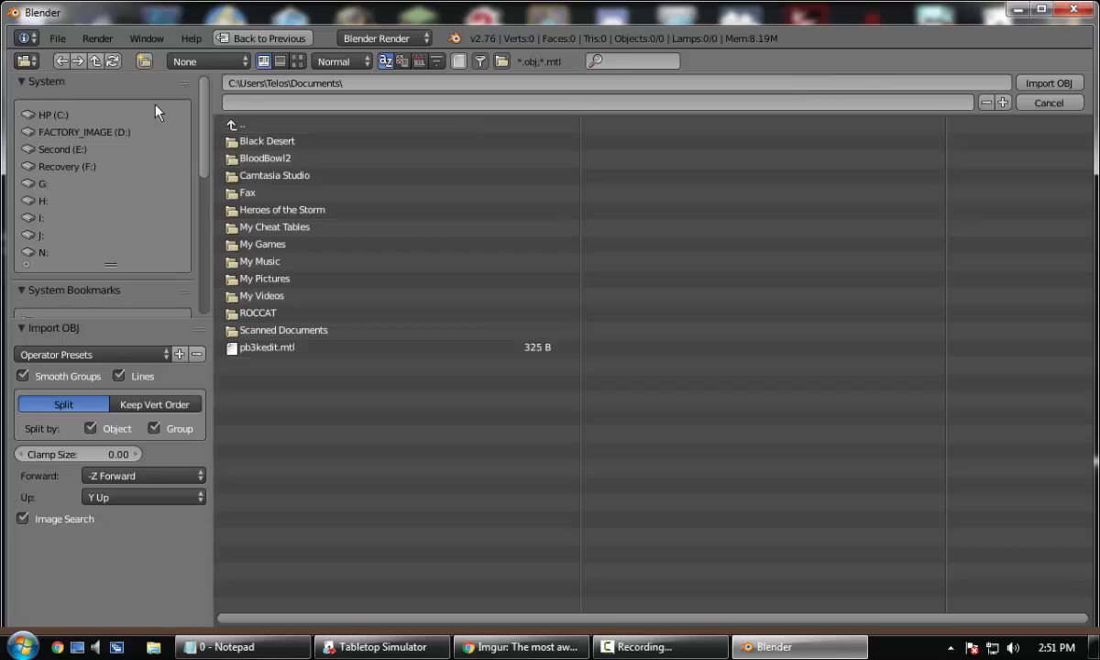
scroll(138, 235, "down", 3)
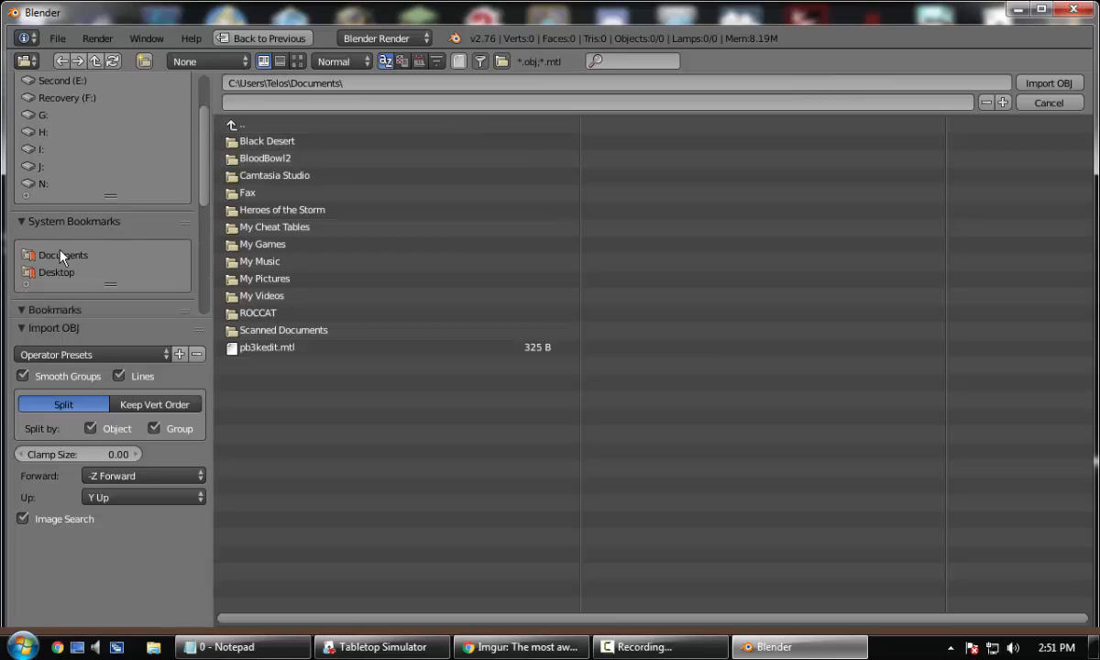
left_click(58, 273)
left_click(342, 229)
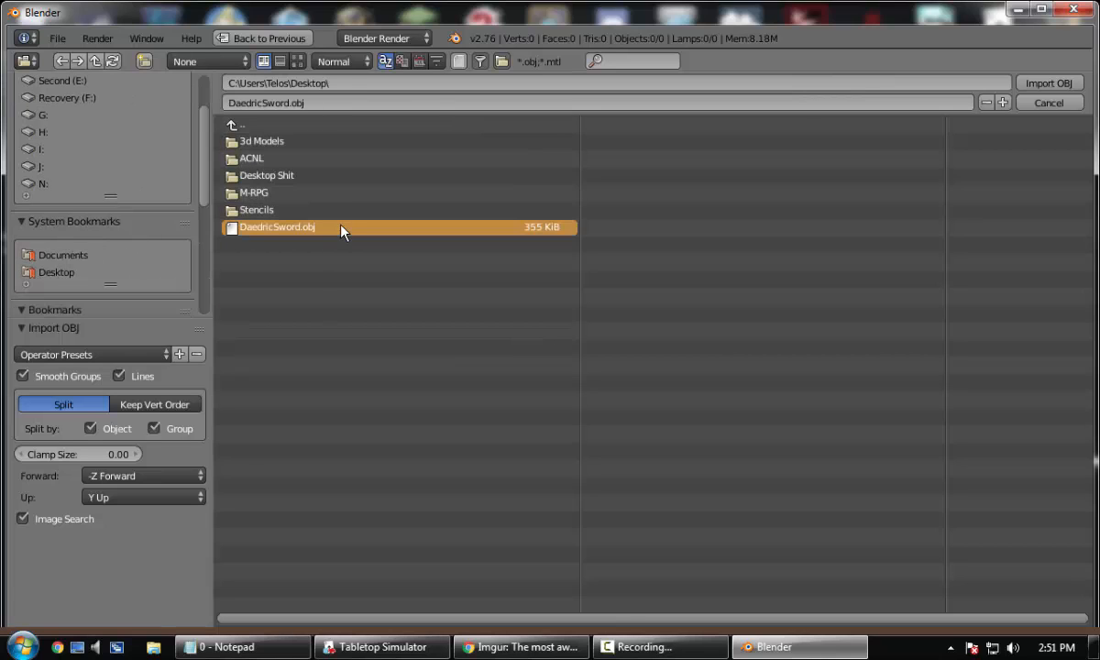
double_click(341, 226)
scroll(523, 235, "down", 7)
middle_click_drag(667, 234, 309, 228)
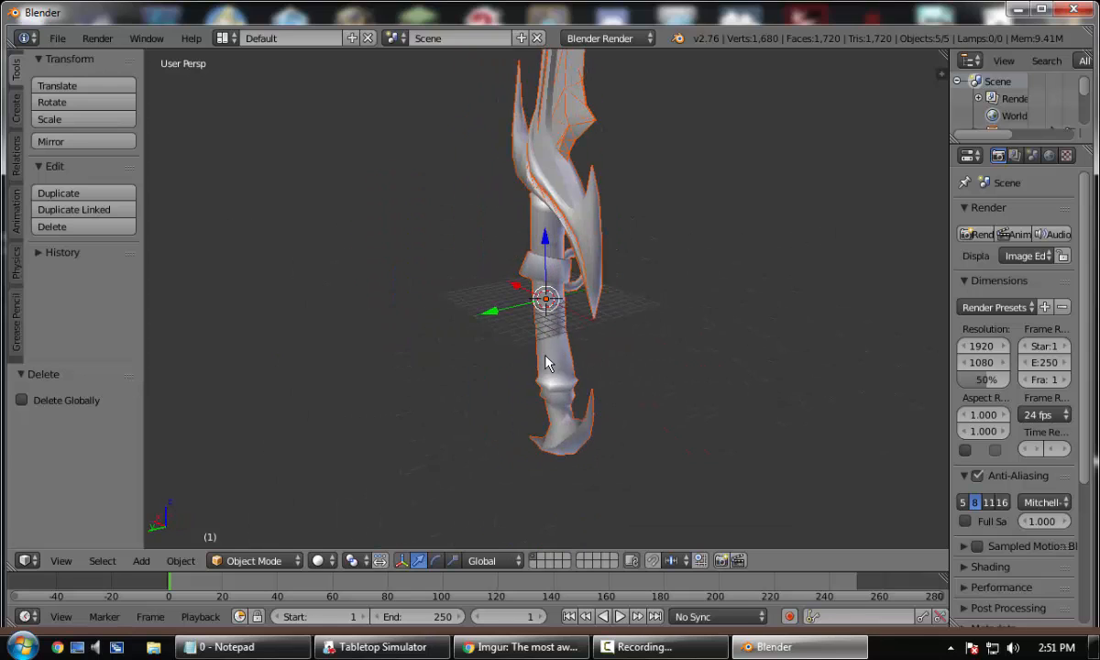
Step: Scale all the sword parts down by a factor of about 0.073, and again by about 0.788
middle_click_drag(545, 364, 445, 318)
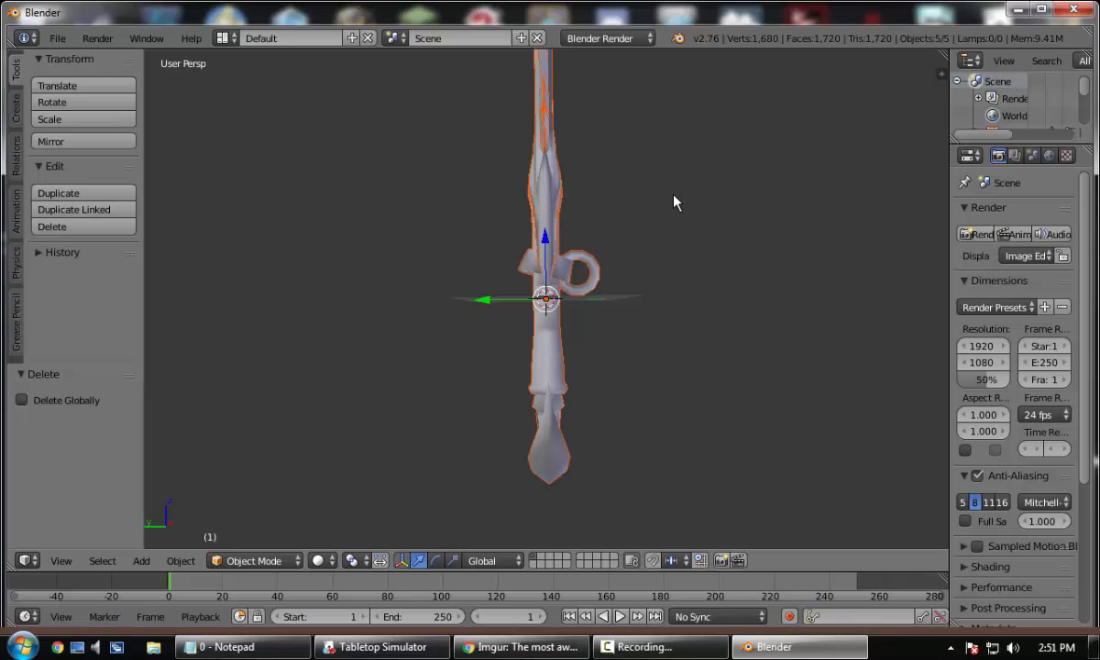
key("s")
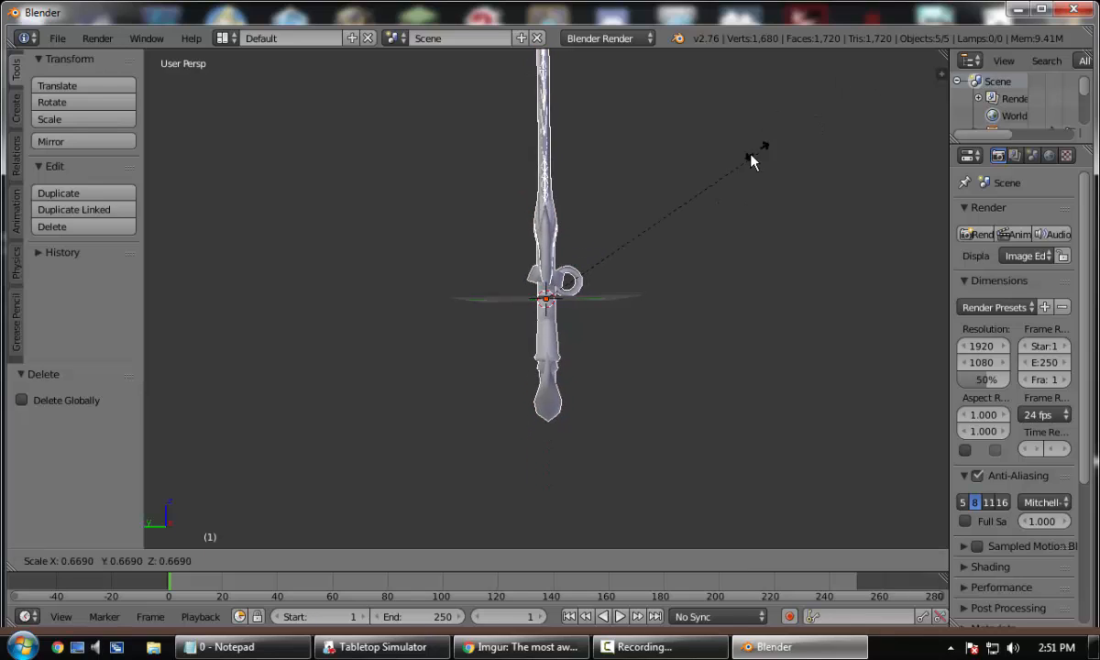
left_click(546, 277)
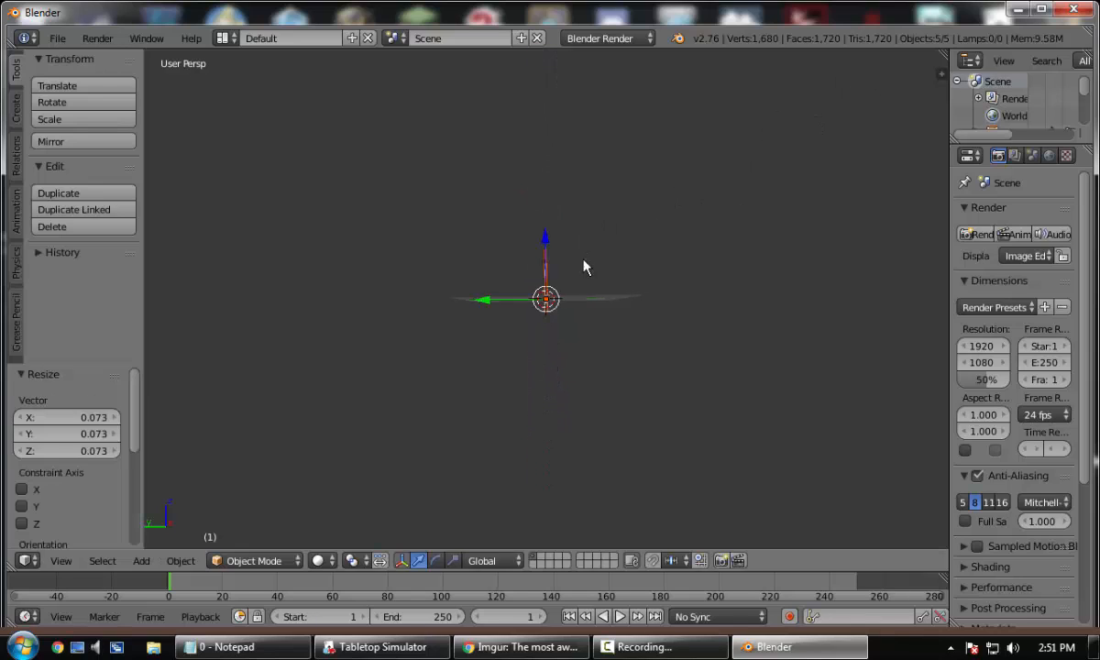
middle_click_drag(585, 265, 660, 297)
scroll(633, 278, "up", 3)
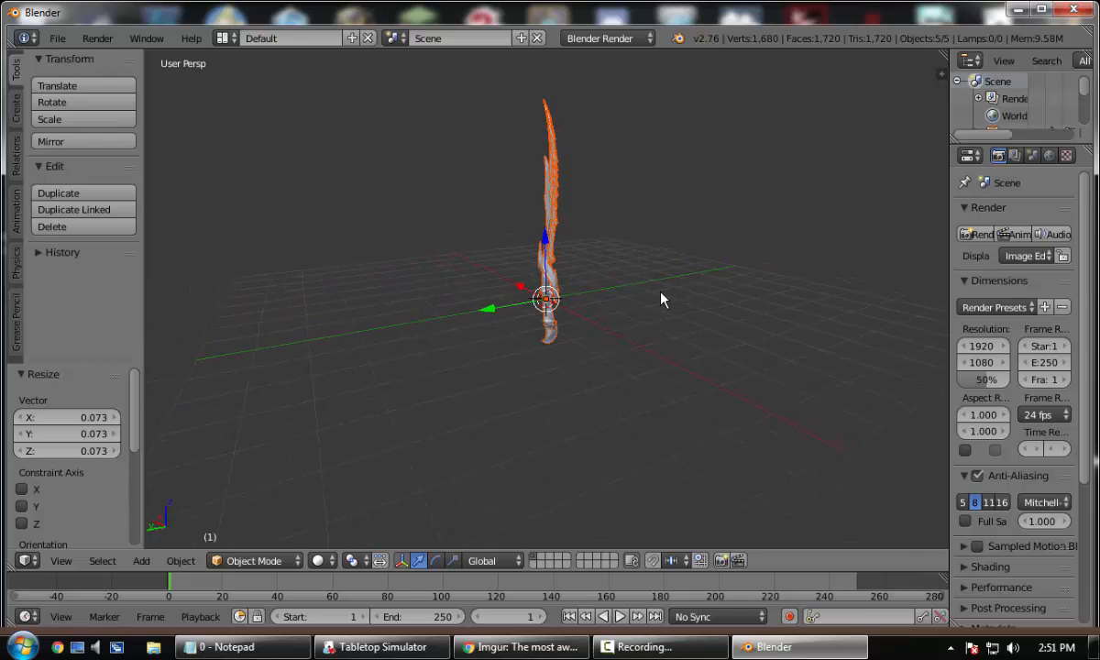
key("s")
left_click(683, 229)
Step: Rotate the sword by about 89° so it lies flat along the grid, and raise it about 0.196 on Z
middle_click_drag(683, 229, 672, 261)
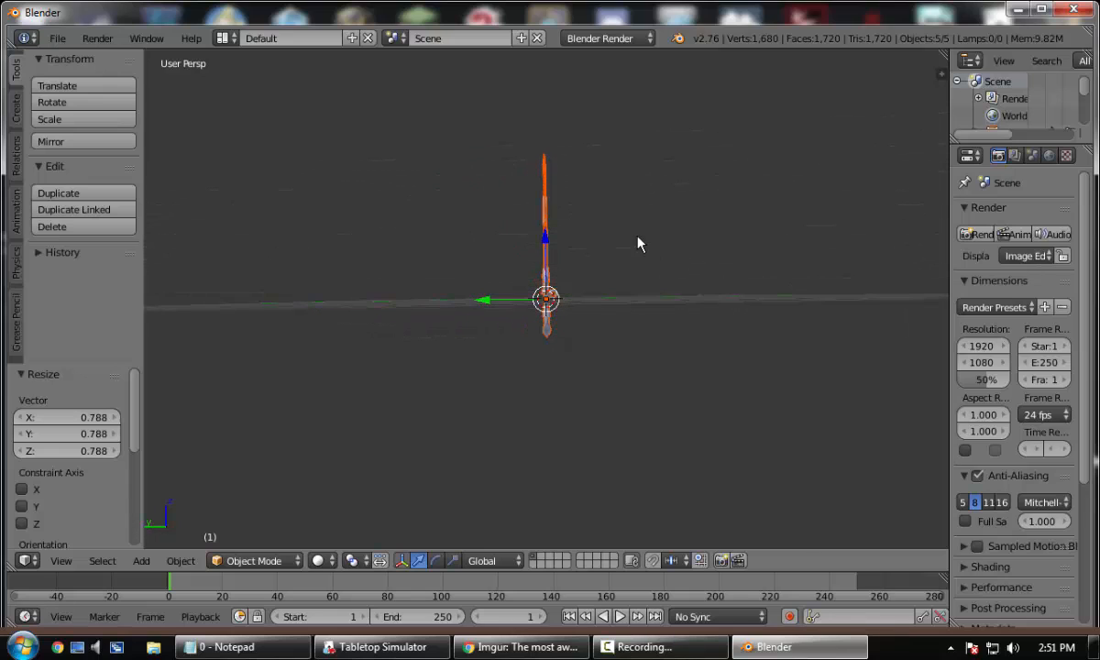
key("r")
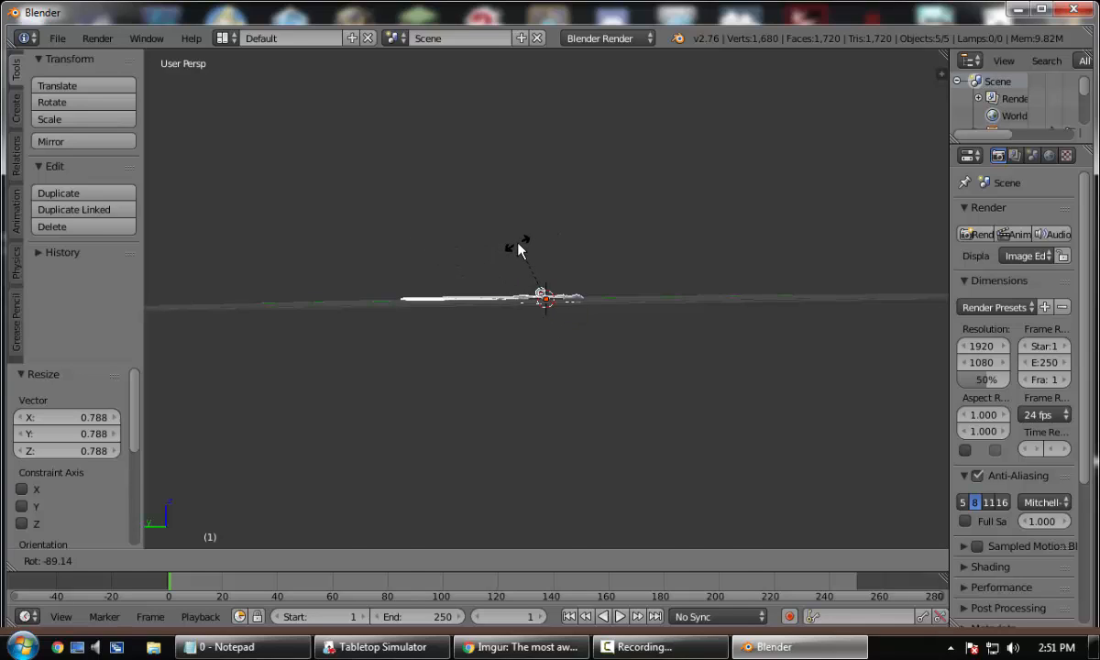
left_click(519, 249)
left_click_drag(548, 243, 548, 236)
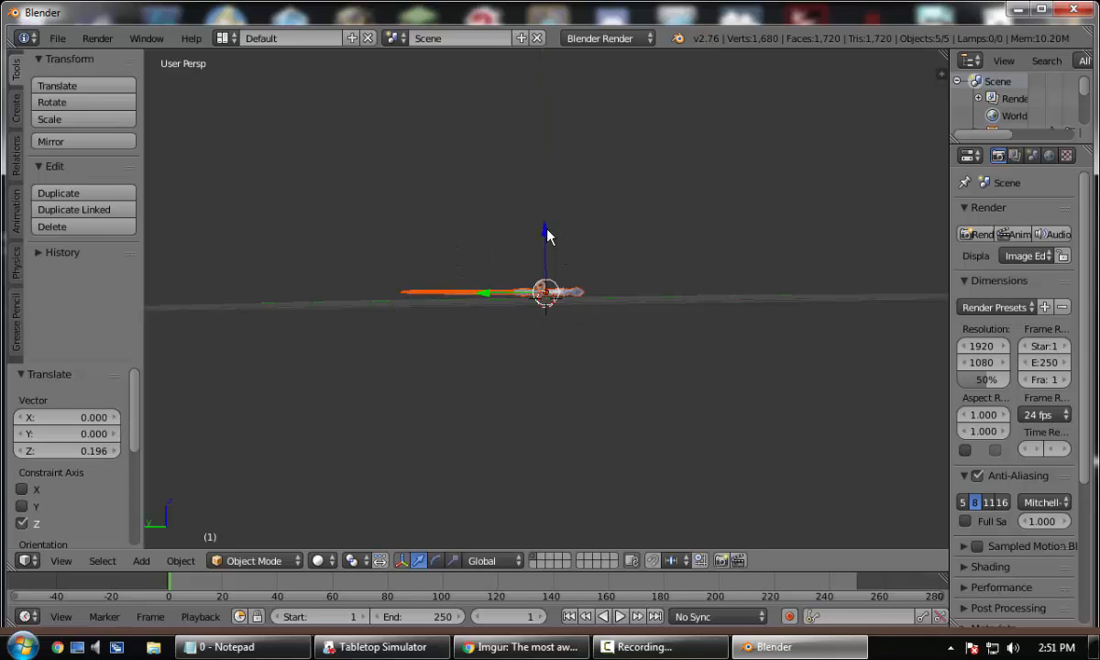
middle_click_drag(547, 236, 562, 316)
scroll(545, 298, "up", 5)
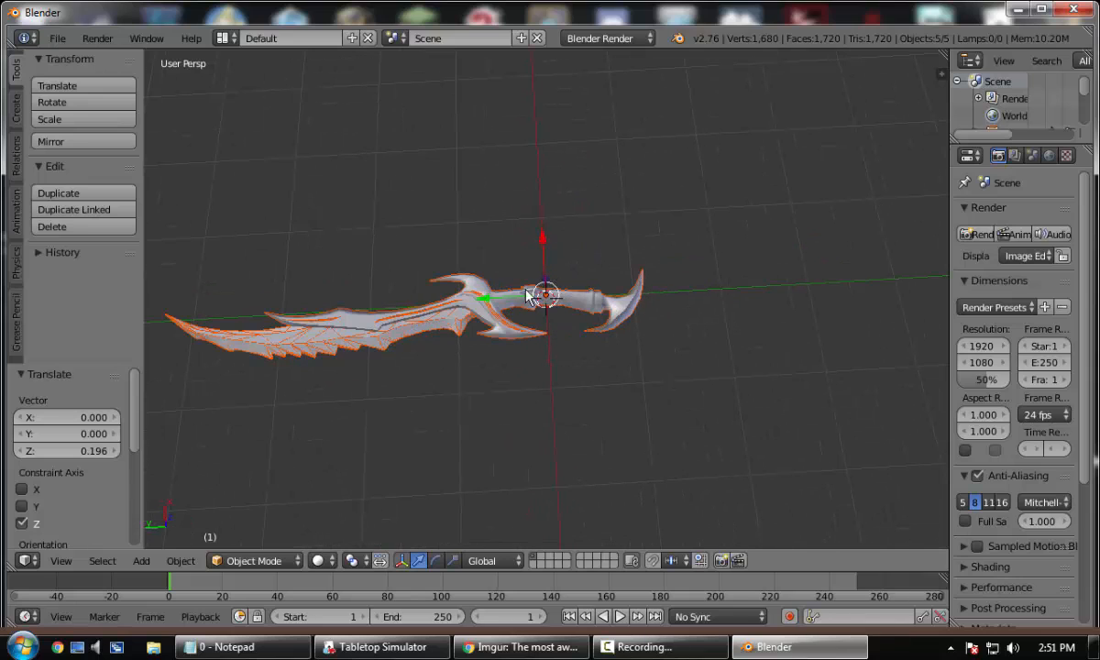
Step: Export the sword as a Wavefront OBJ to the Desktop under the name Daedric1h.obj
left_click(57, 39)
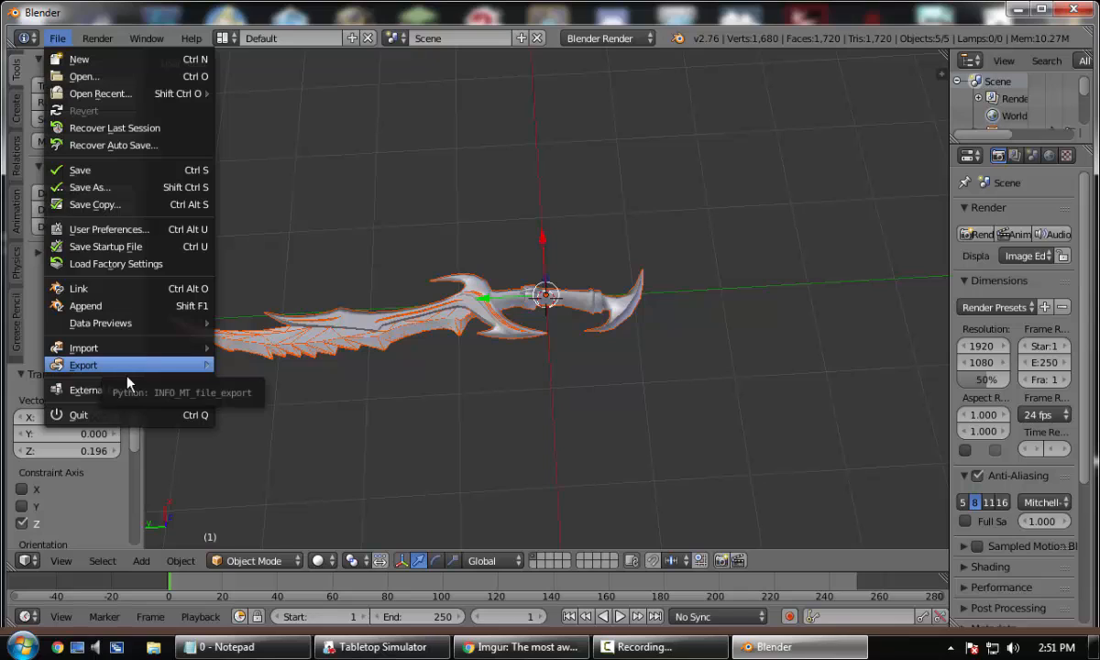
mouse_move(123, 367)
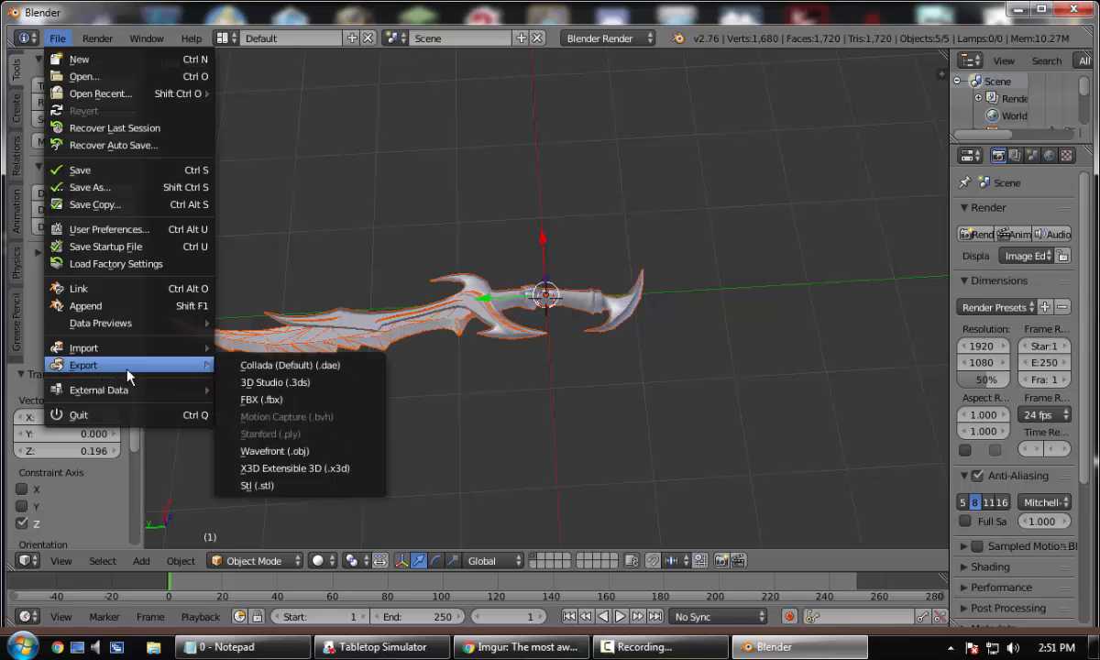
left_click(300, 452)
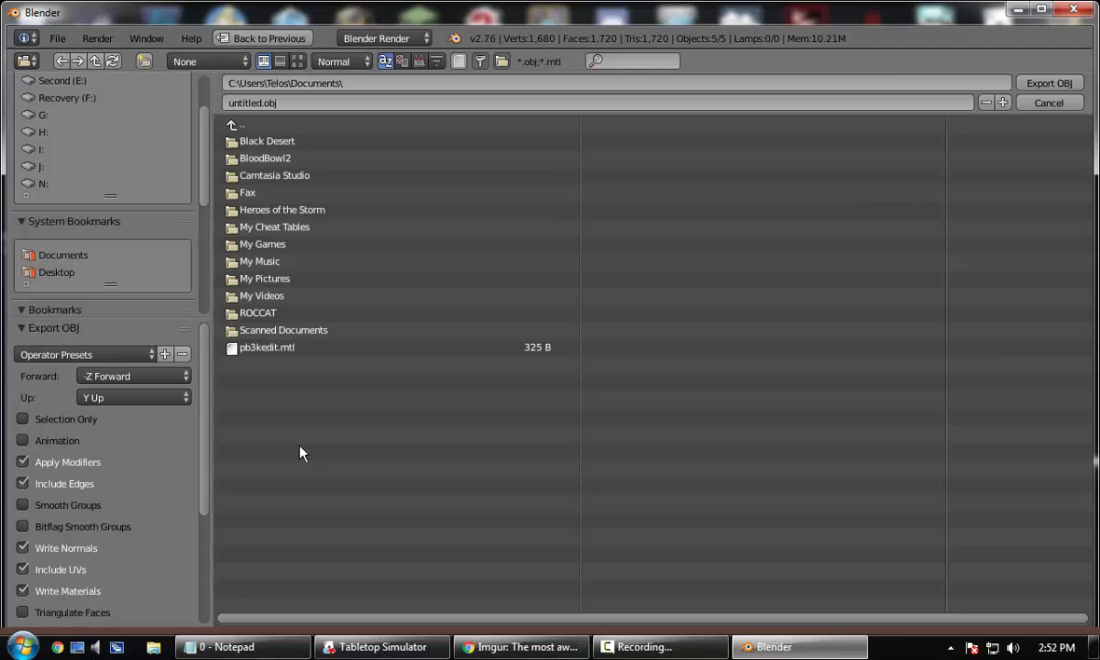
left_click(55, 272)
left_click(294, 103)
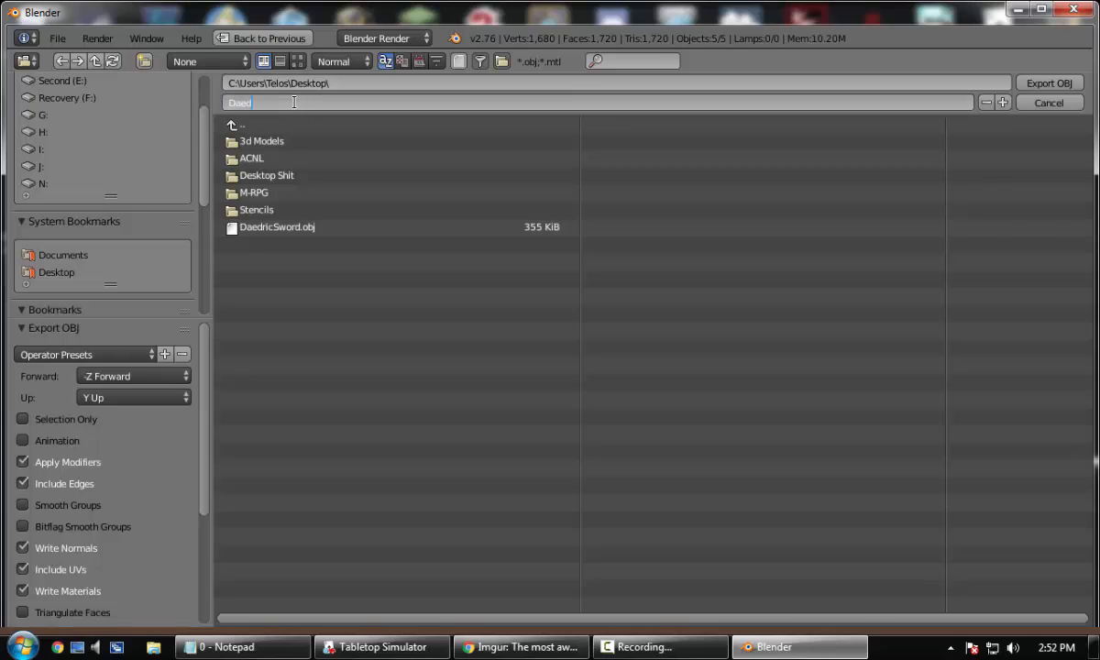
key("Return")
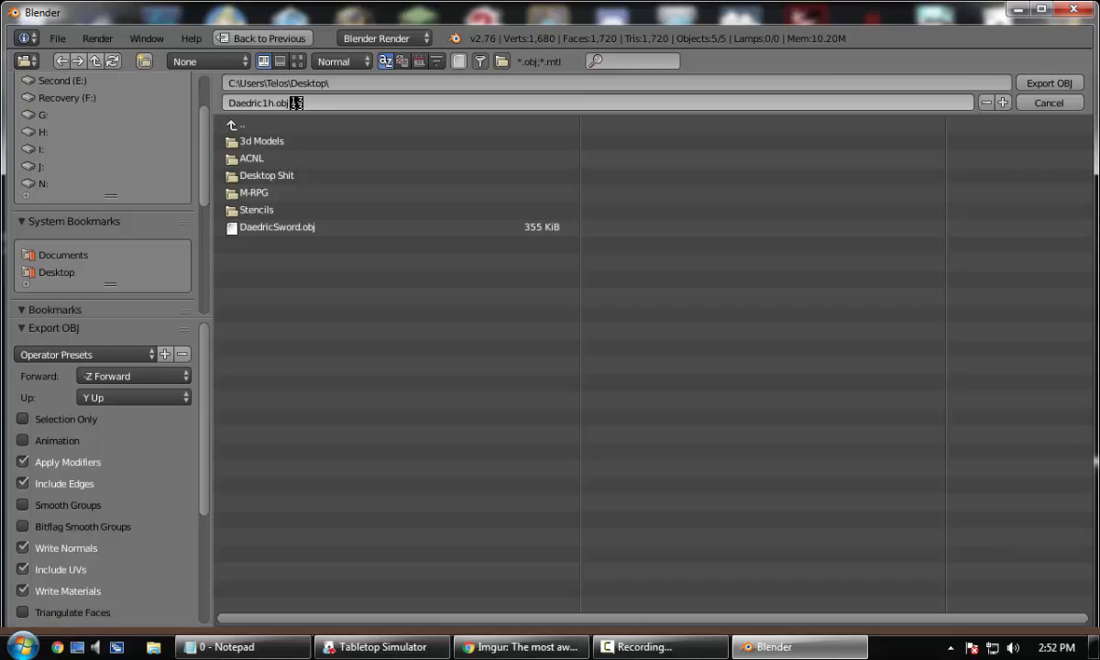
key("Return")
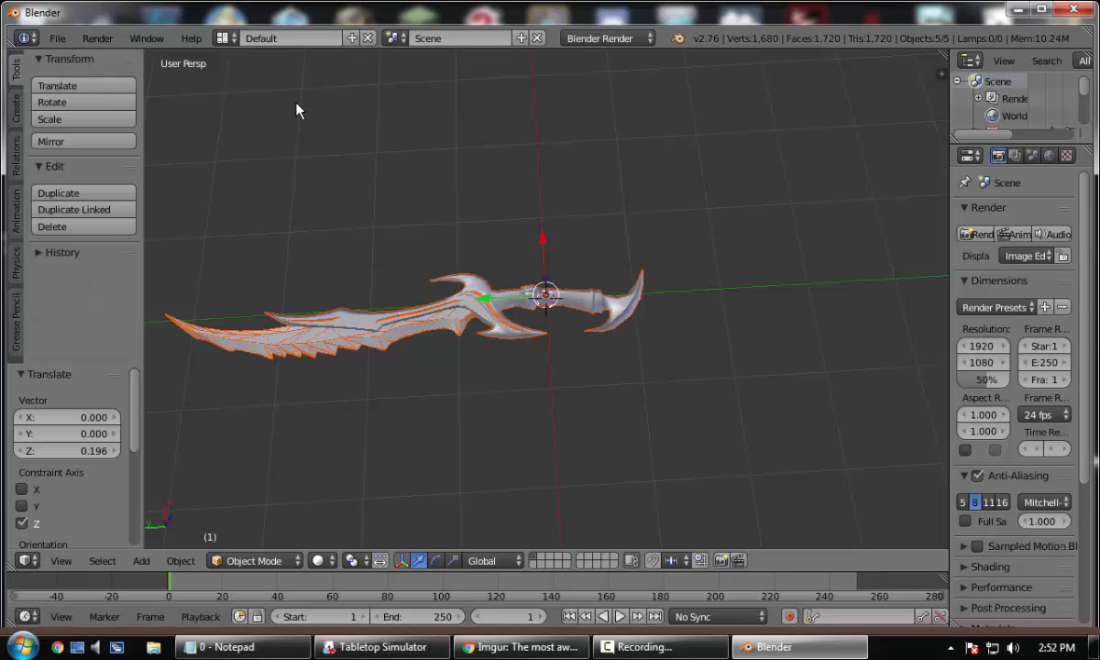
Step: Close Blender and send the original DaedricSword OBJ and the extra companion file of Daedric1h to the Recycle Bin
left_click(1069, 10)
left_click(558, 387)
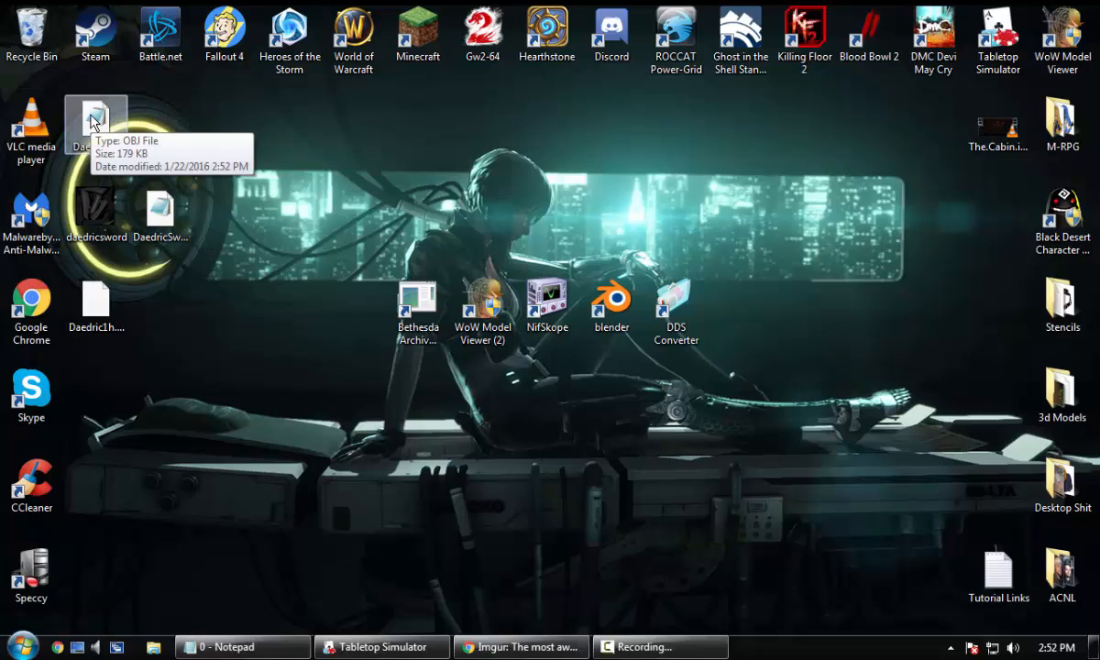
left_click_drag(169, 210, 35, 50)
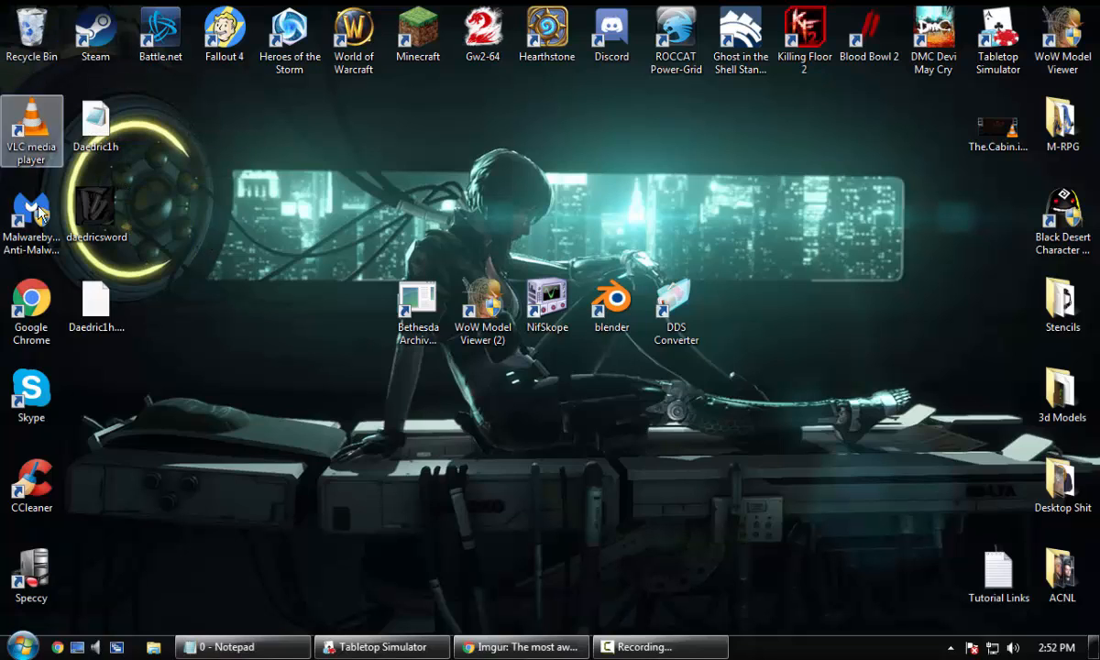
left_click_drag(92, 295, 27, 20)
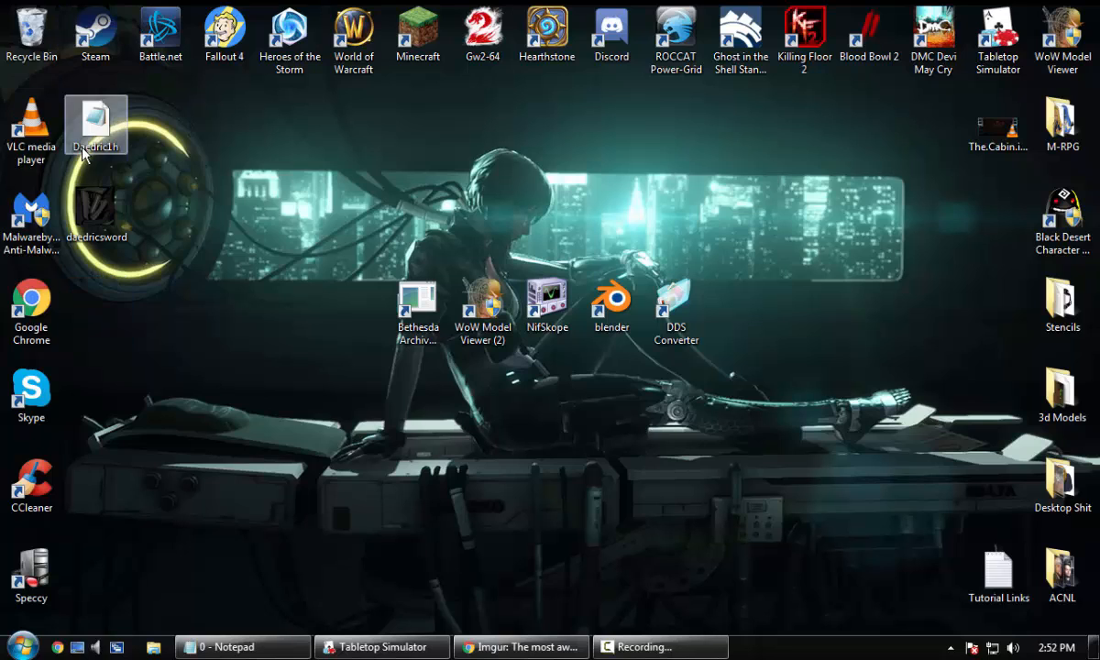
Step: Put the Daedric1h OBJ file into the Dropbox folder and copy its Dropbox share link
right_click(82, 148)
left_click(170, 207)
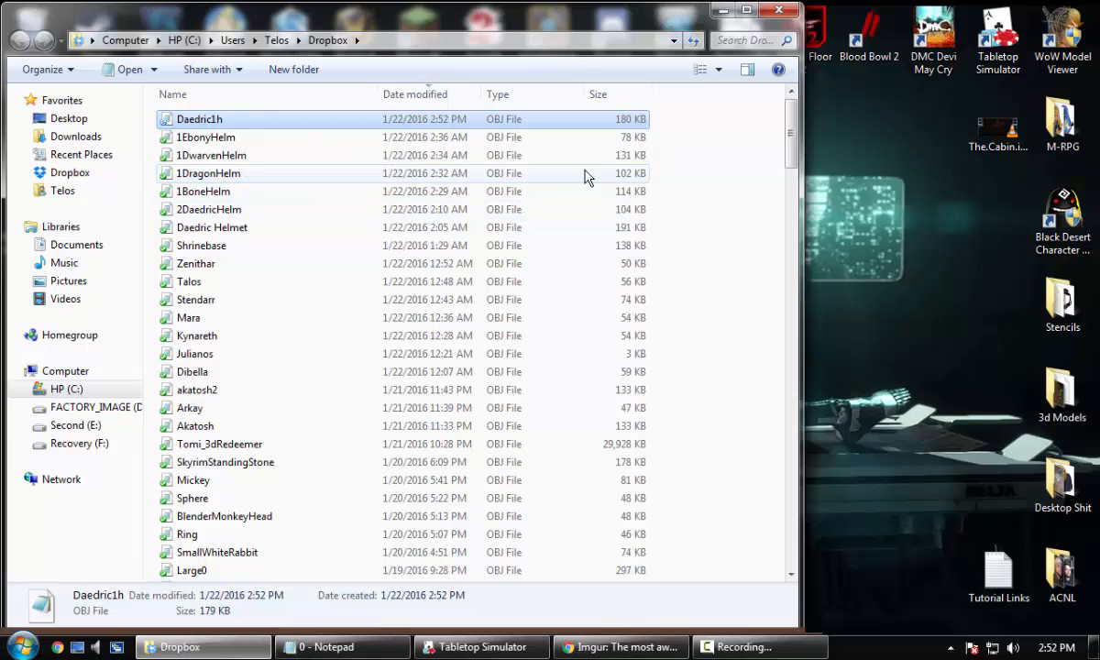
right_click(334, 117)
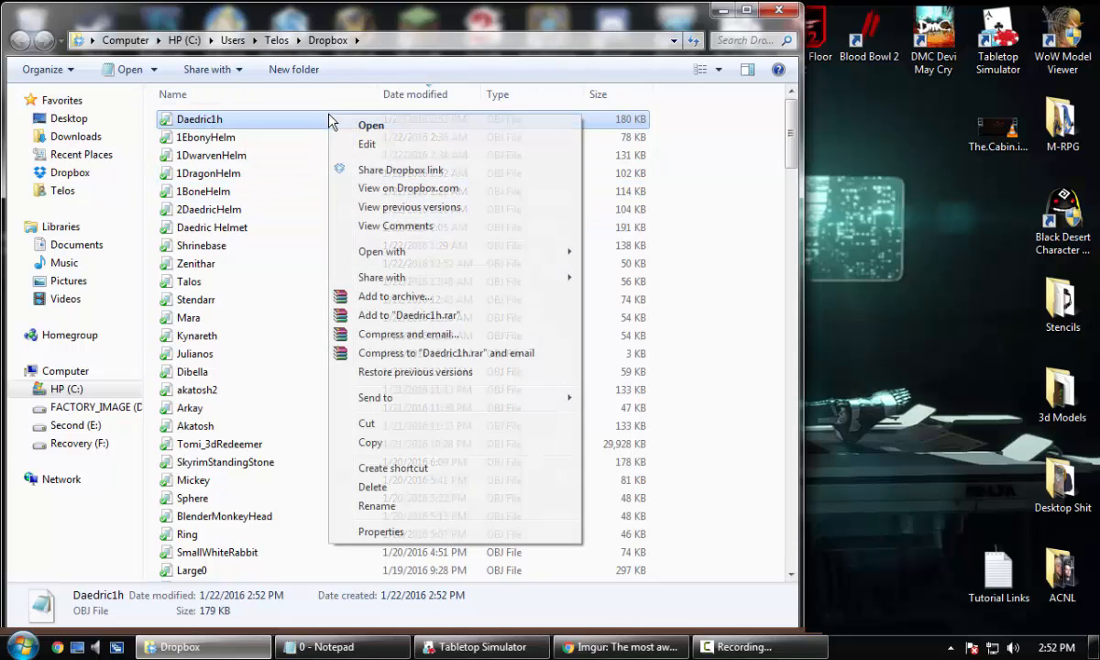
left_click(393, 173)
key("alt+Tab")
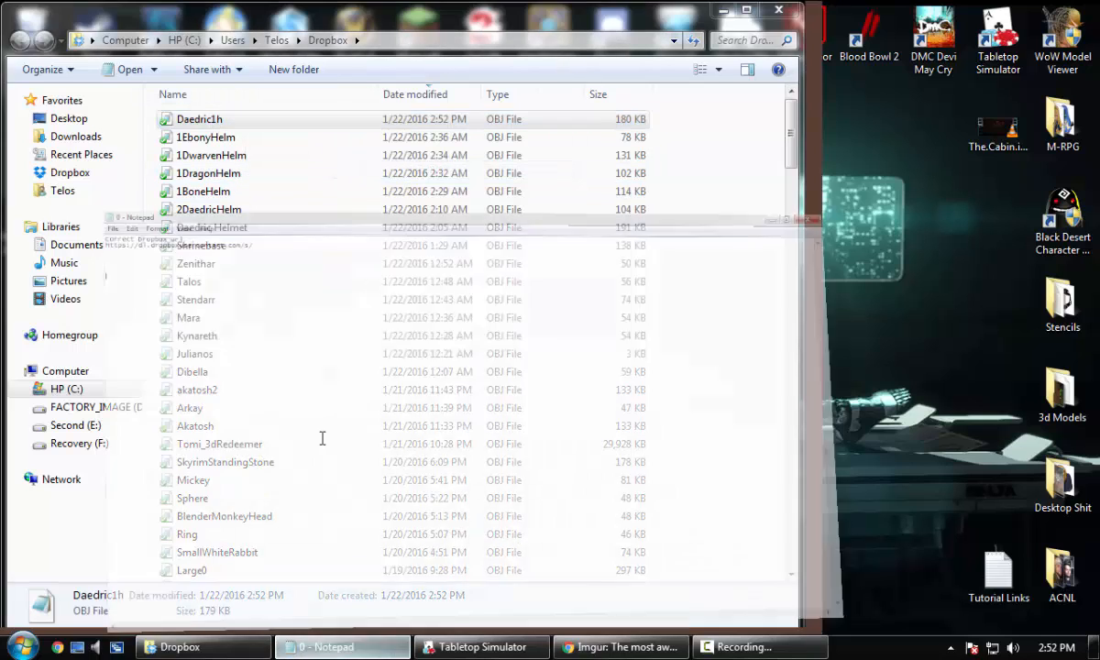
key("ctrl+v")
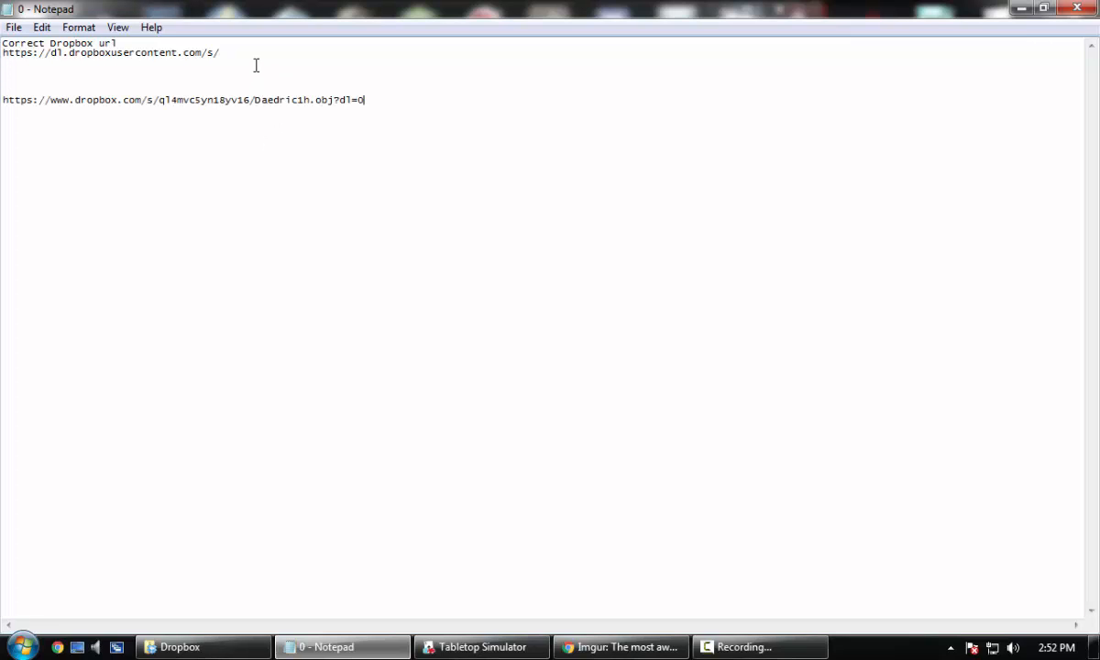
left_click_drag(236, 52, 2, 53)
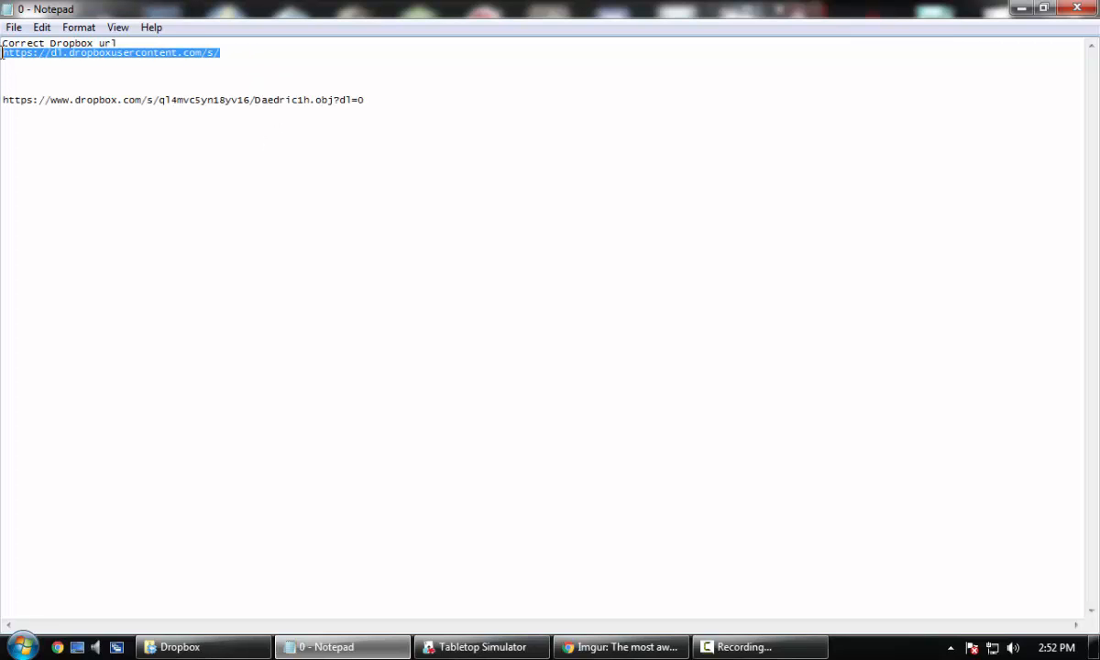
left_click(160, 99)
key("ctrl+v")
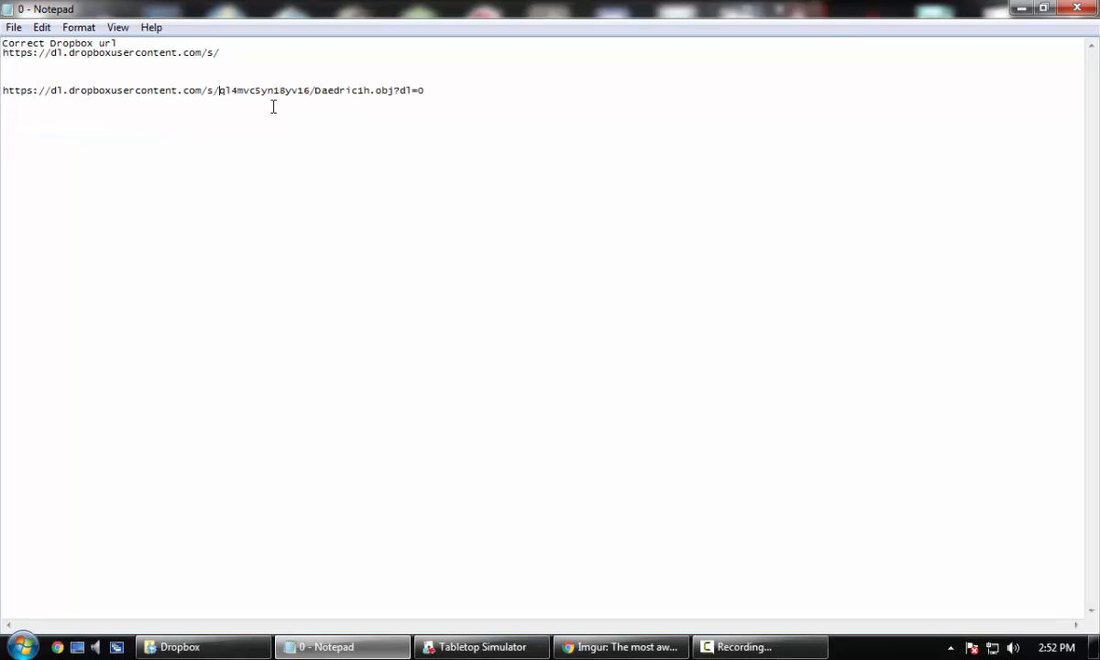
left_click_drag(485, 100, 2, 100)
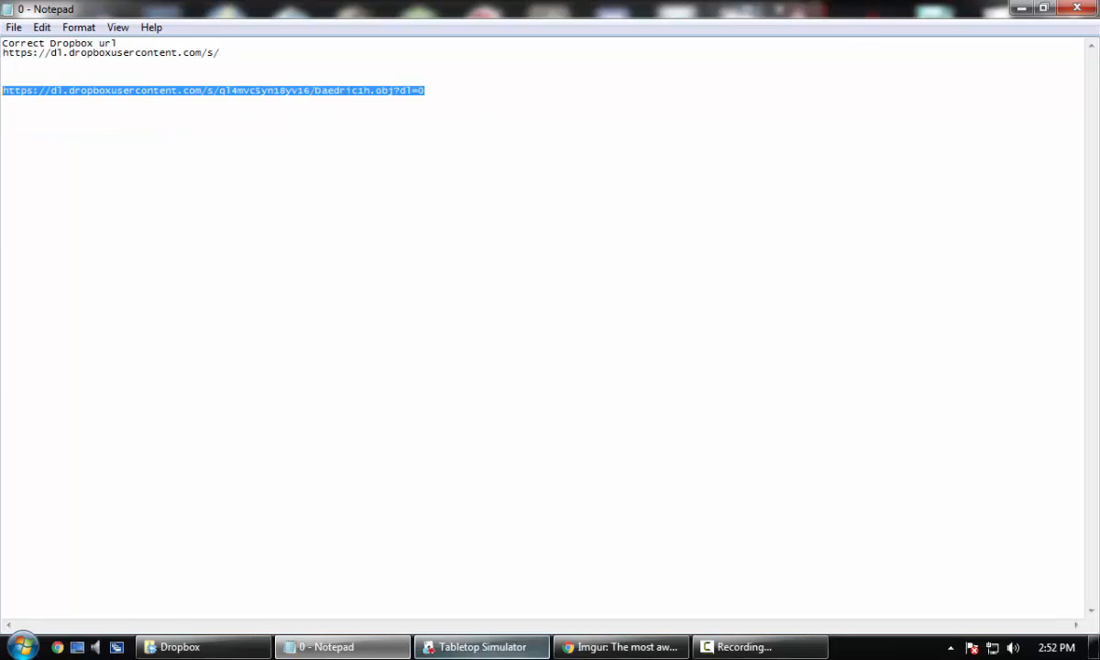
Step: Switch to Tabletop Simulator, place a custom Model on the table and enter the copied Dropbox URL as its Model/Mesh
left_click(480, 647)
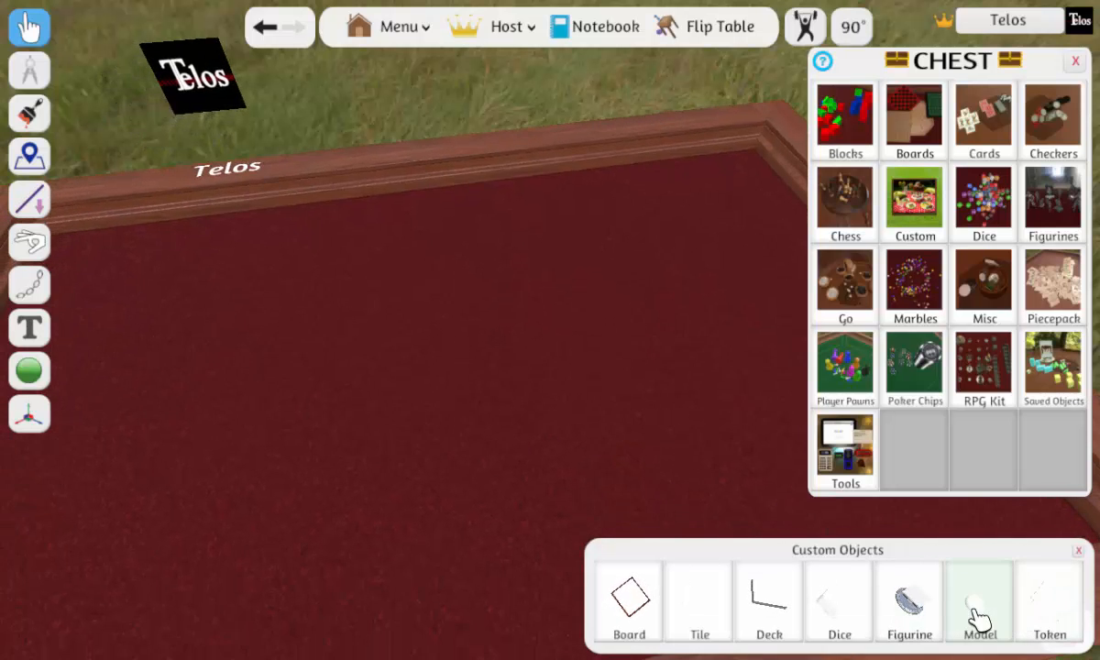
left_click_drag(977, 616, 380, 430)
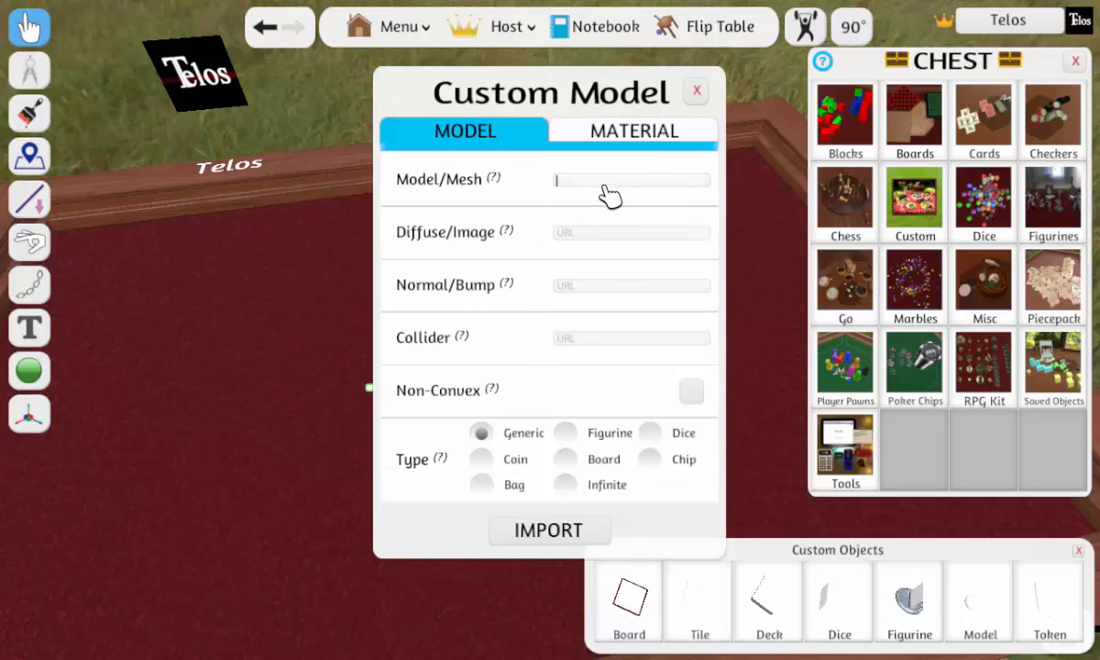
key("ctrl+v")
Step: Set the custom model's type to Figurine and its material to Cardboard, and import it
left_click(586, 434)
left_click(613, 138)
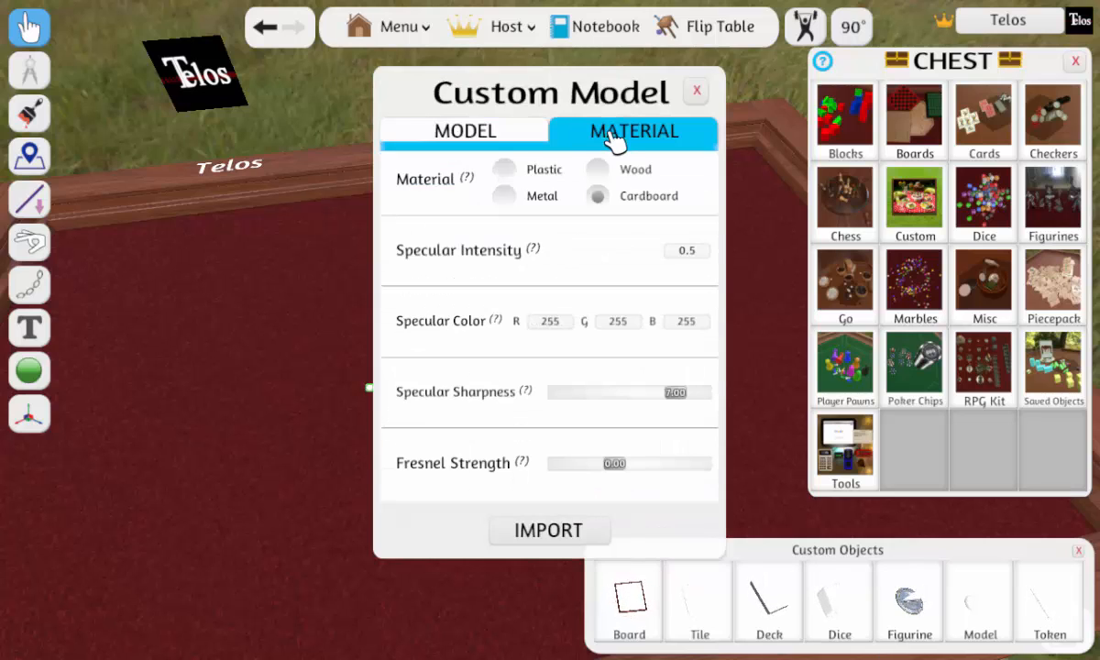
left_click(600, 170)
left_click(598, 195)
left_click(574, 530)
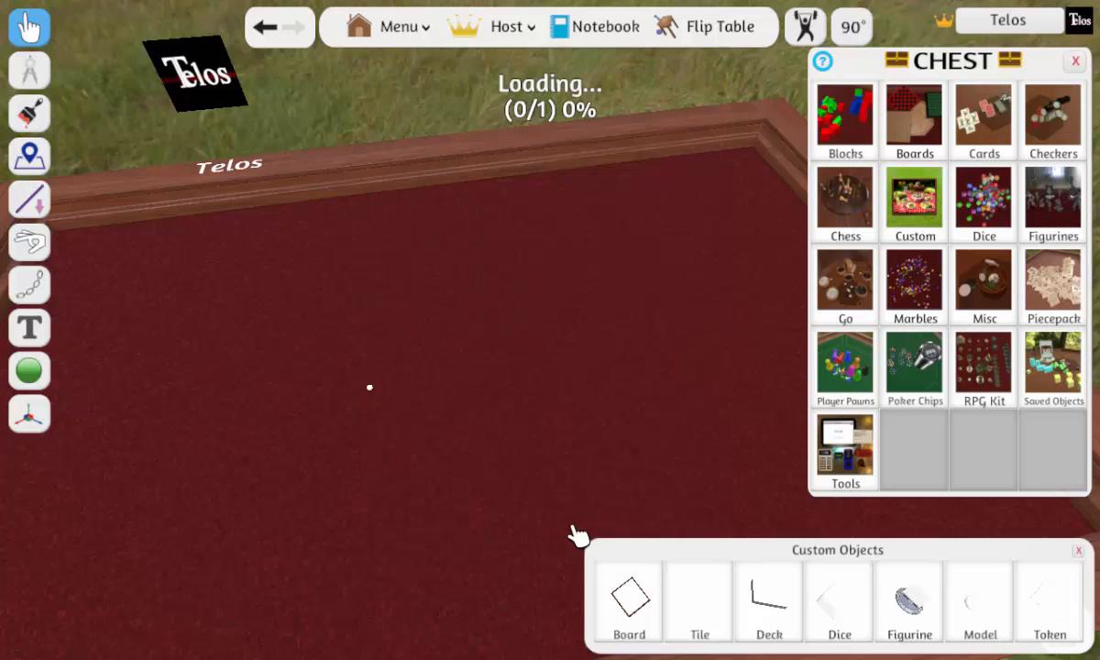
Step: Select the imported sword on the table, enlarge it by five increments and inspect it up close
left_click_drag(243, 264, 608, 569)
key("plus")
key("plus")
key("plus")
key("plus")
key("plus")
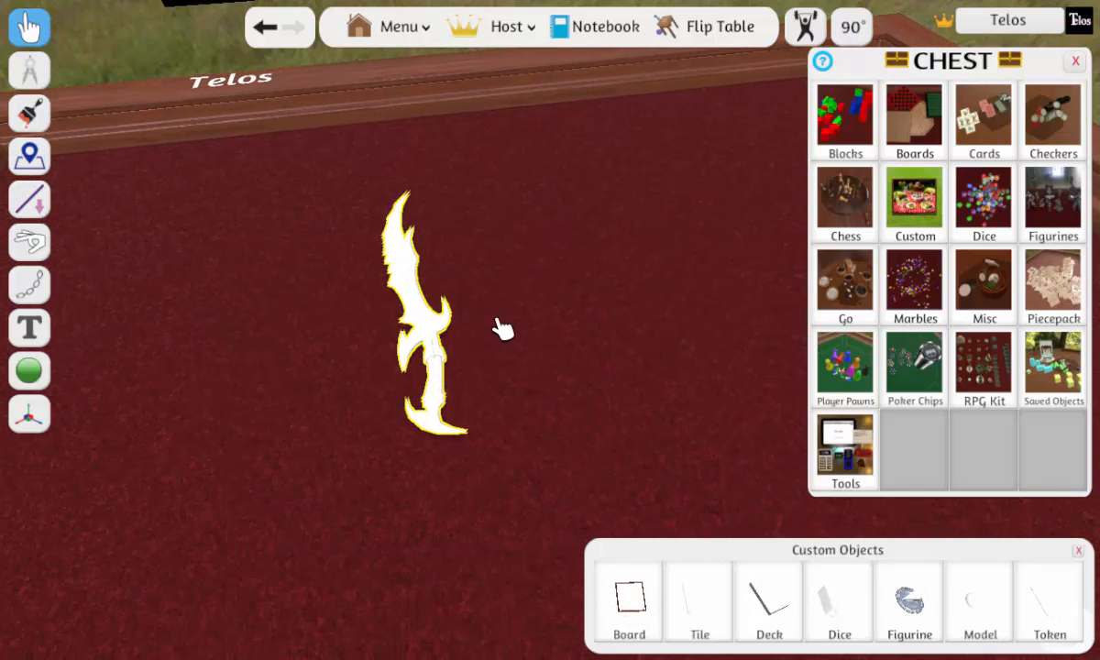
left_click(544, 313)
right_click_drag(504, 312, 590, 351)
Step: Switch to Imgur in Chrome and upload the daedricsword image from the Desktop
key("alt+Tab")
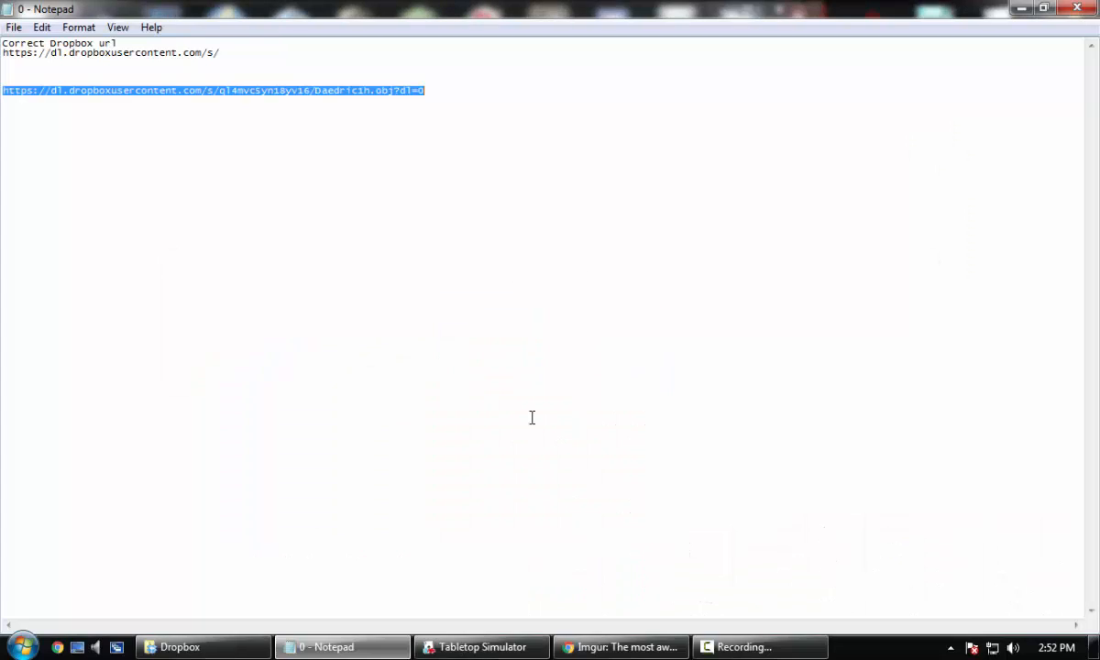
left_click(622, 647)
left_click(307, 94)
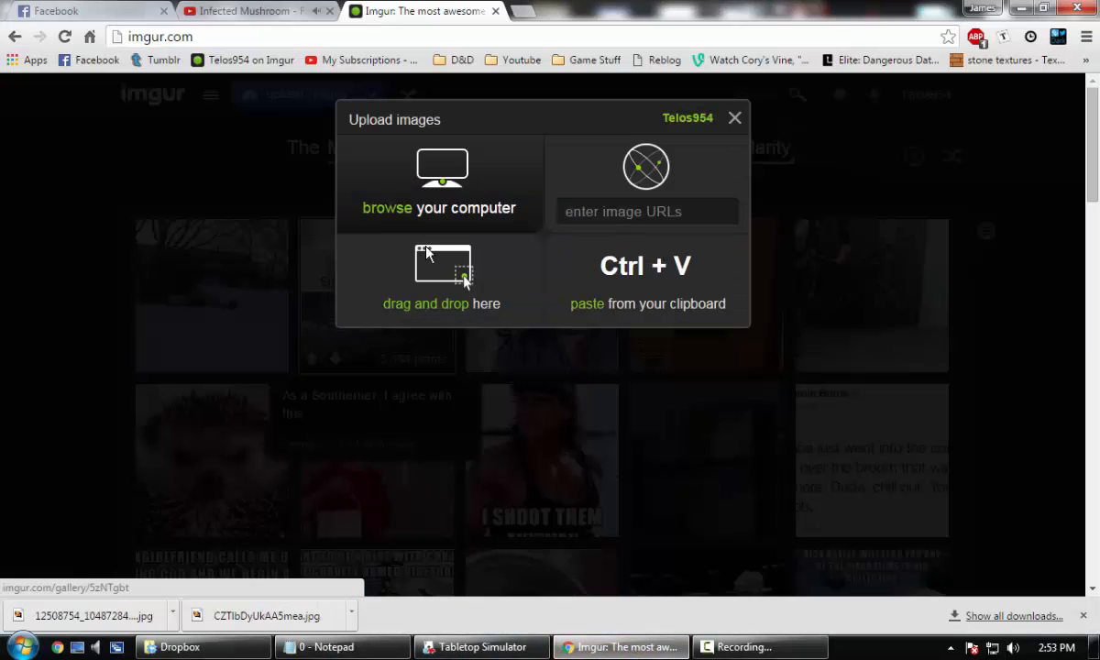
left_click(458, 199)
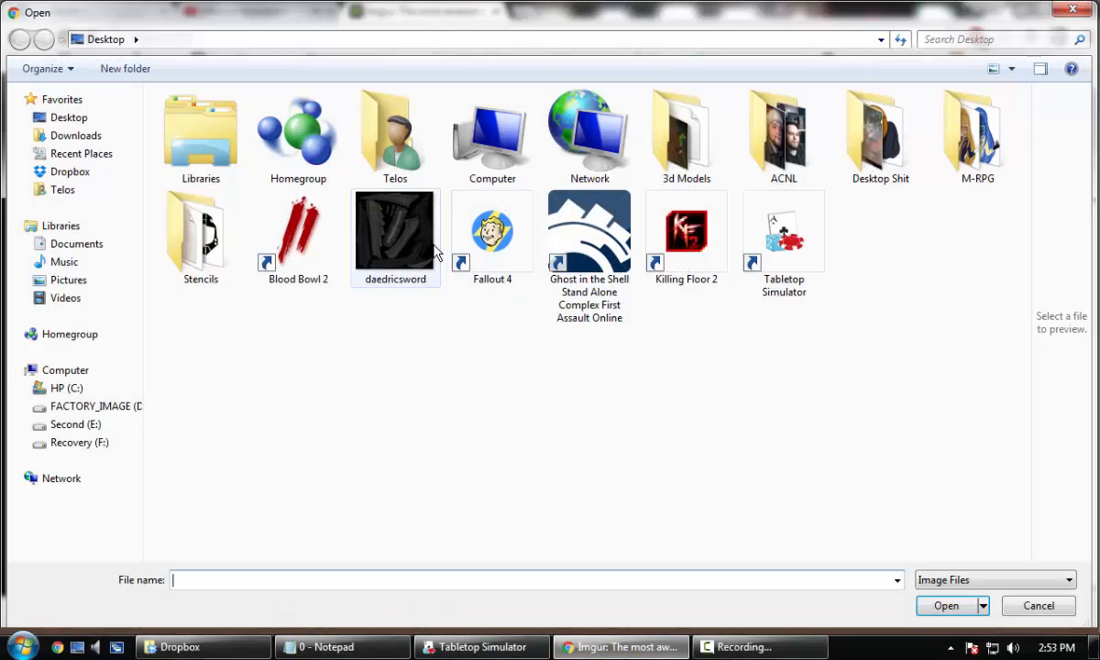
left_click(430, 243)
left_click(646, 387)
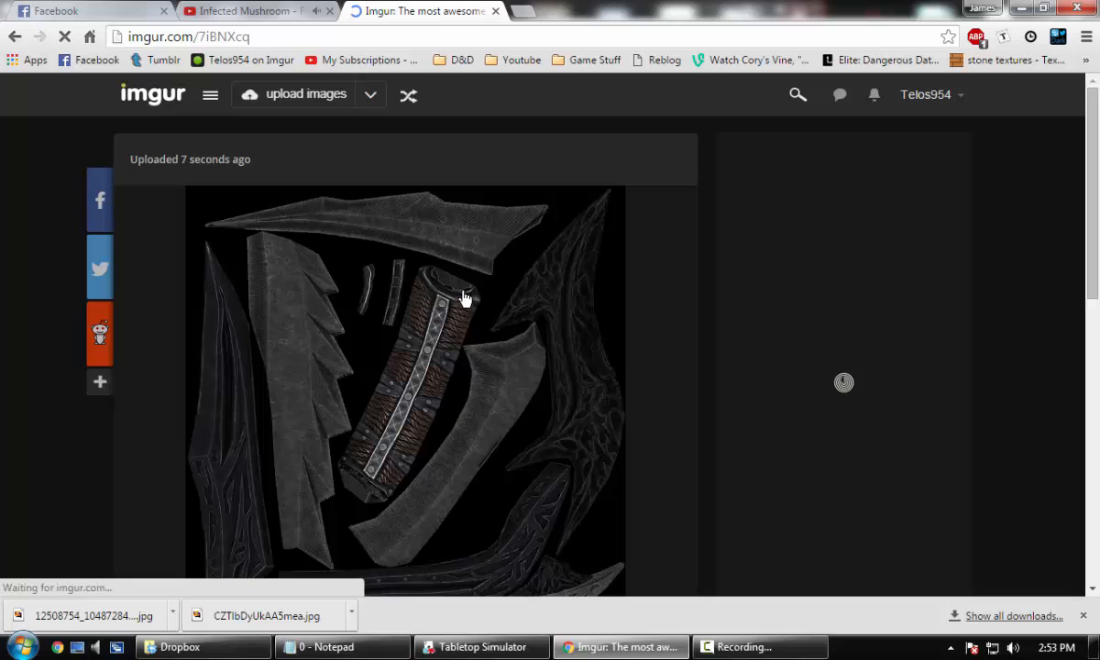
Step: Copy the image address of the uploaded sword texture
scroll(464, 296, "down", 1)
right_click(470, 291)
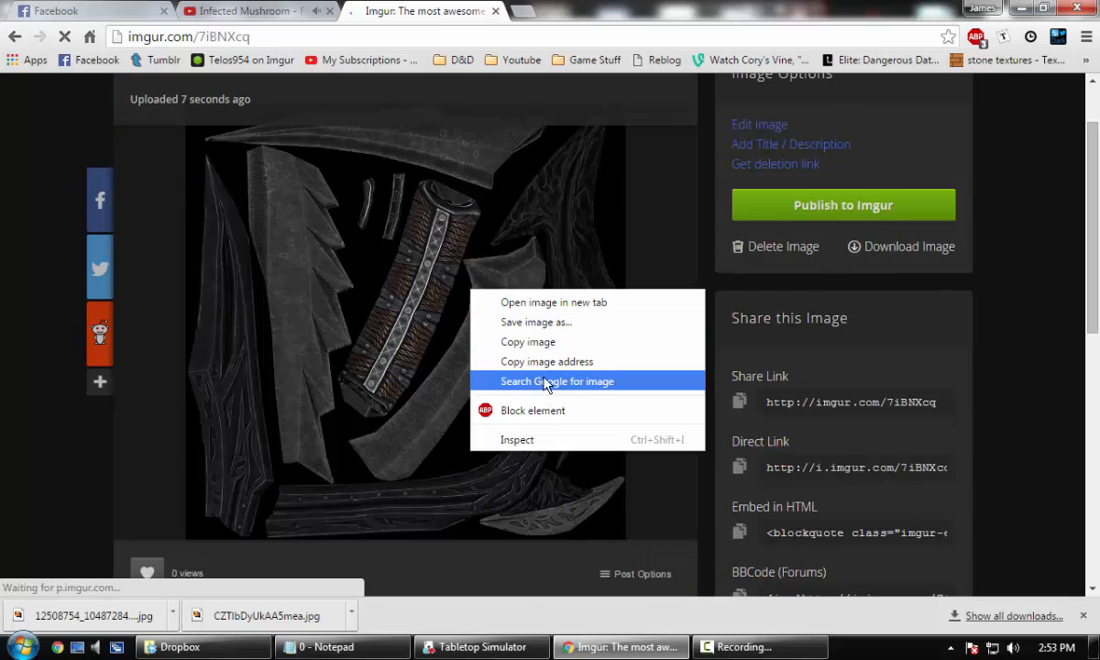
left_click(509, 362)
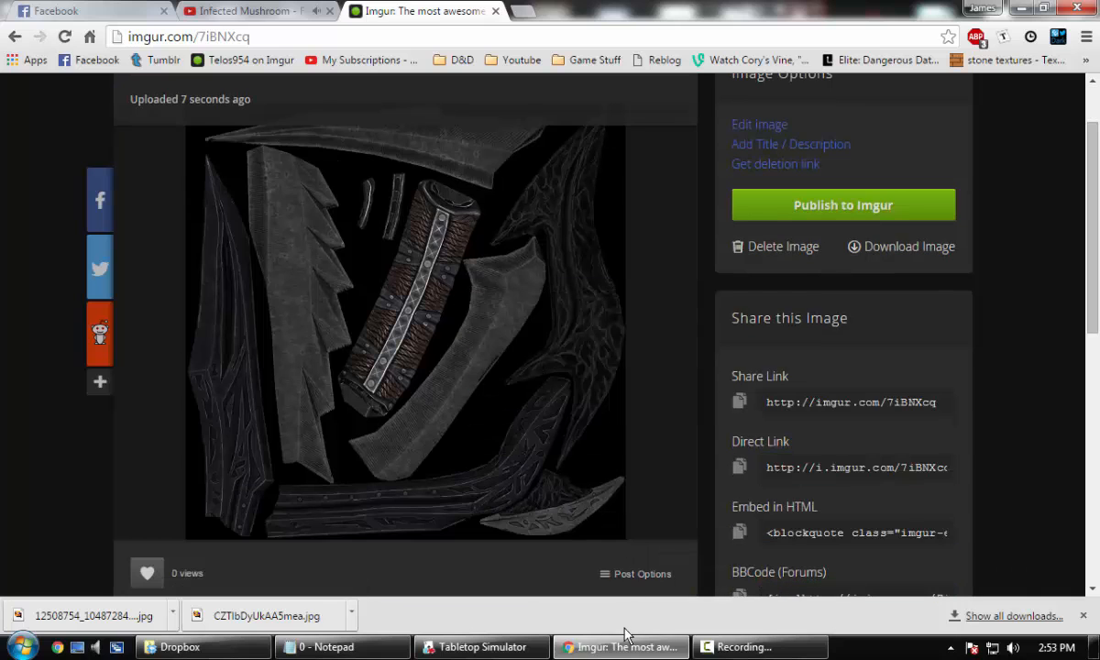
left_click(505, 649)
right_click(488, 397)
left_click(543, 410)
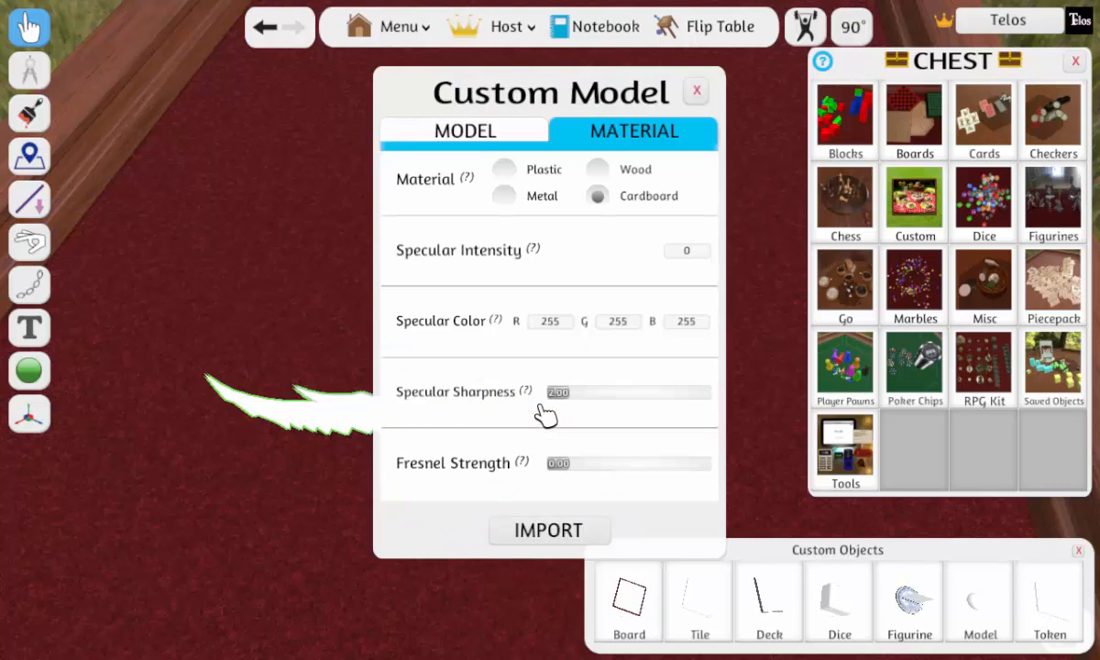
left_click(493, 134)
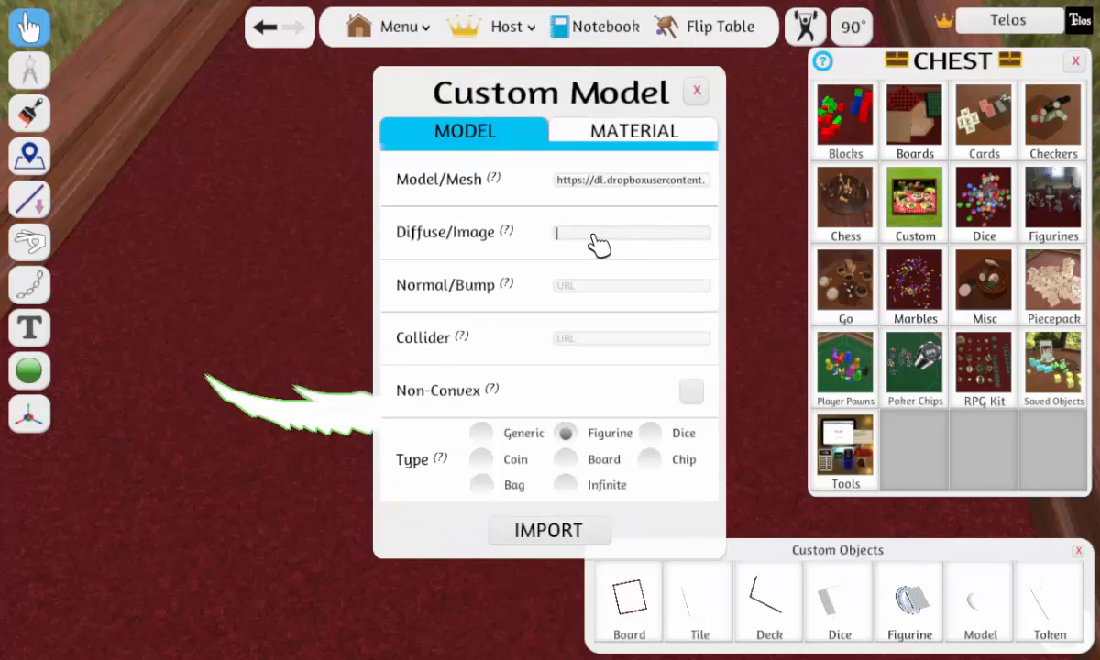
type("http://i.imgur.com/7iBNXcq.png")
left_click(549, 531)
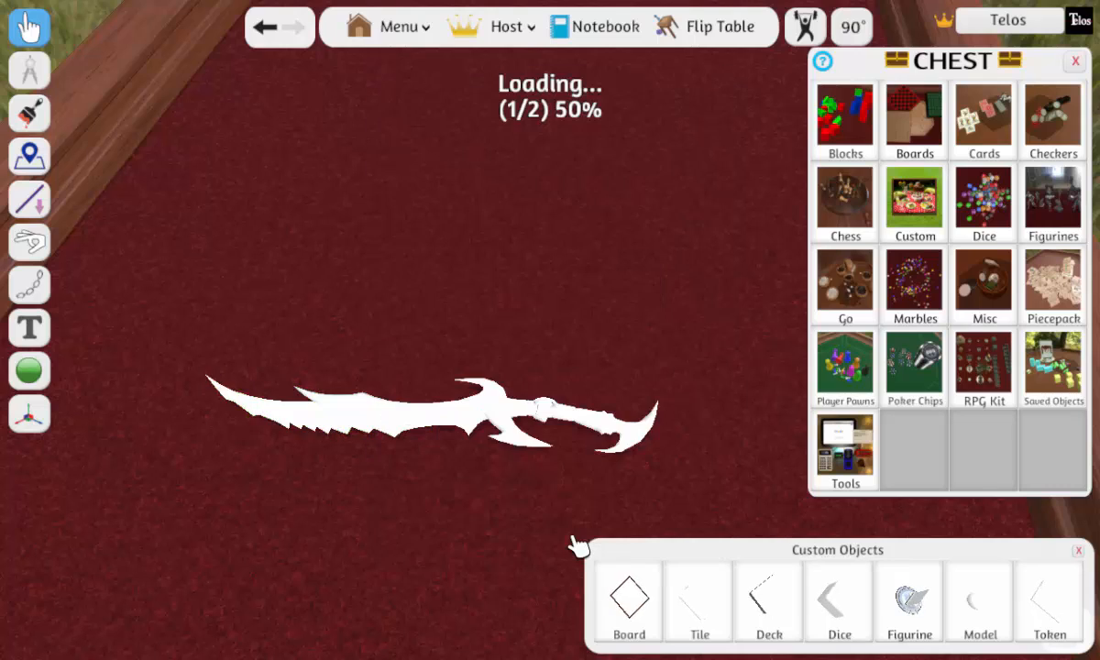
Step: Pick up the textured sword, rotate it in four increments to inspect it, and set it down closer on the table
right_click_drag(609, 339, 541, 263)
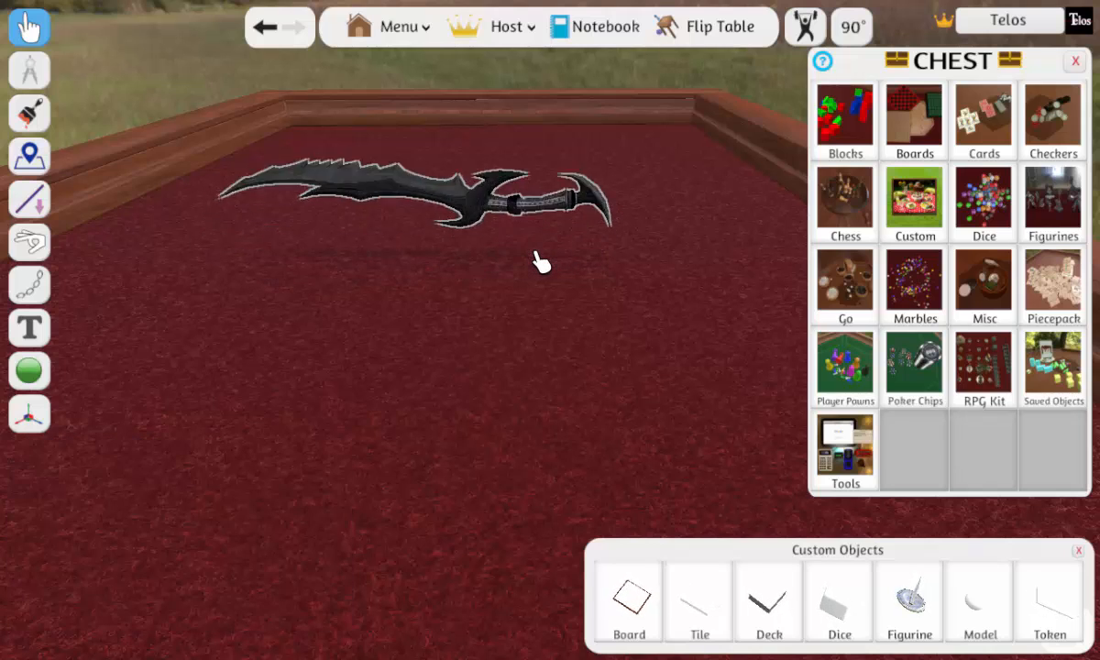
key("q")
key("q")
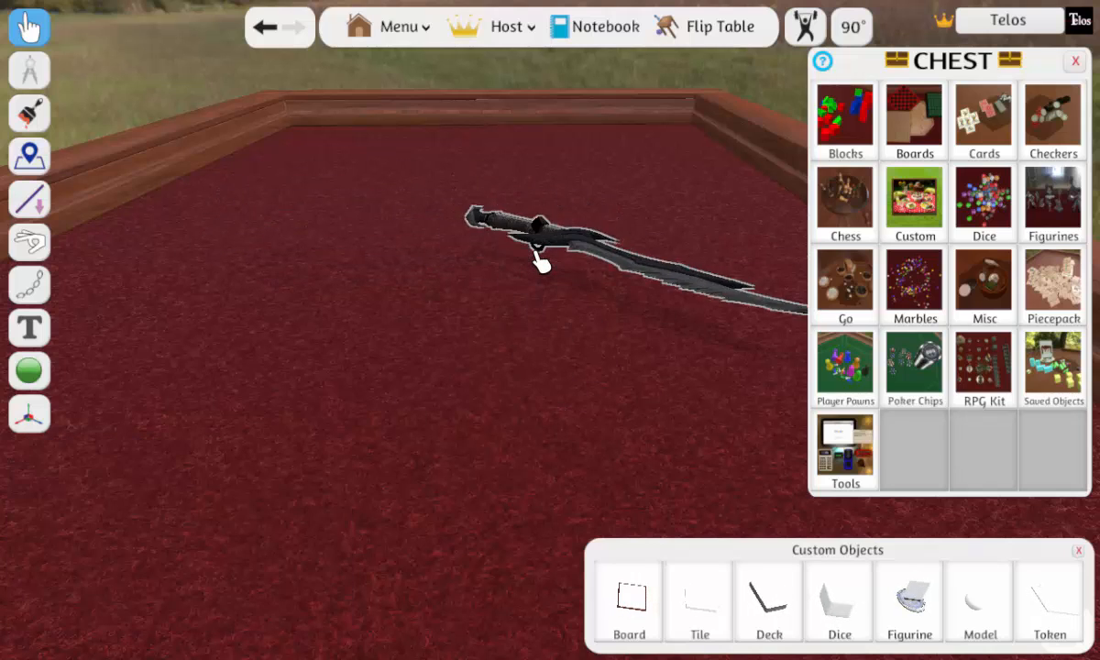
key("q")
key("q")
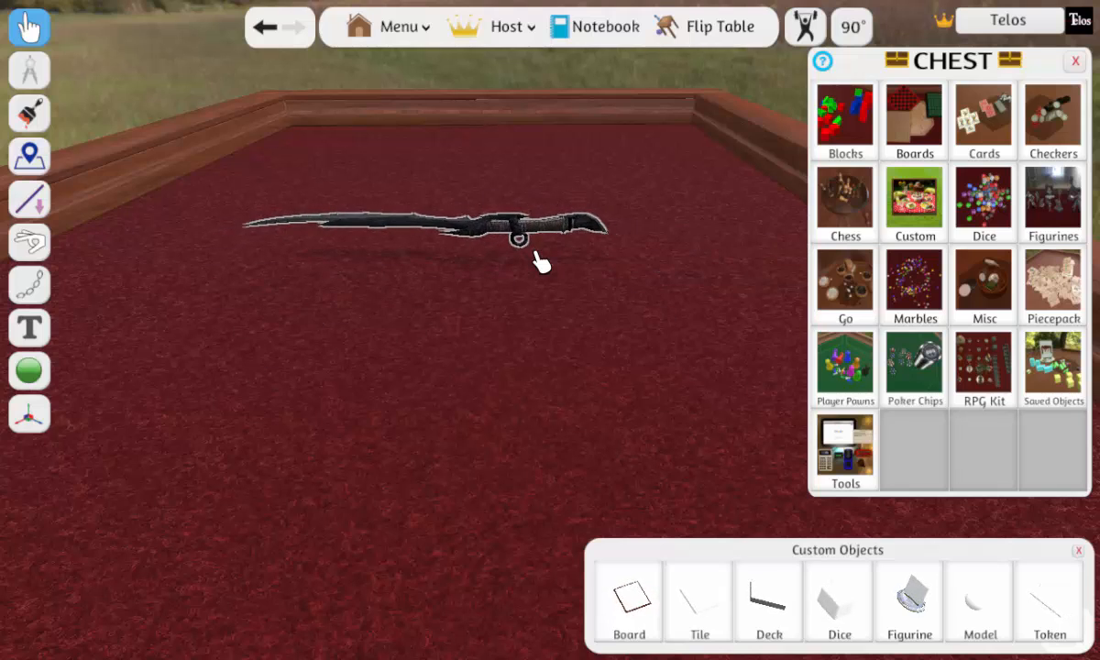
left_click_drag(541, 263, 529, 440)
right_click_drag(559, 435, 566, 570)
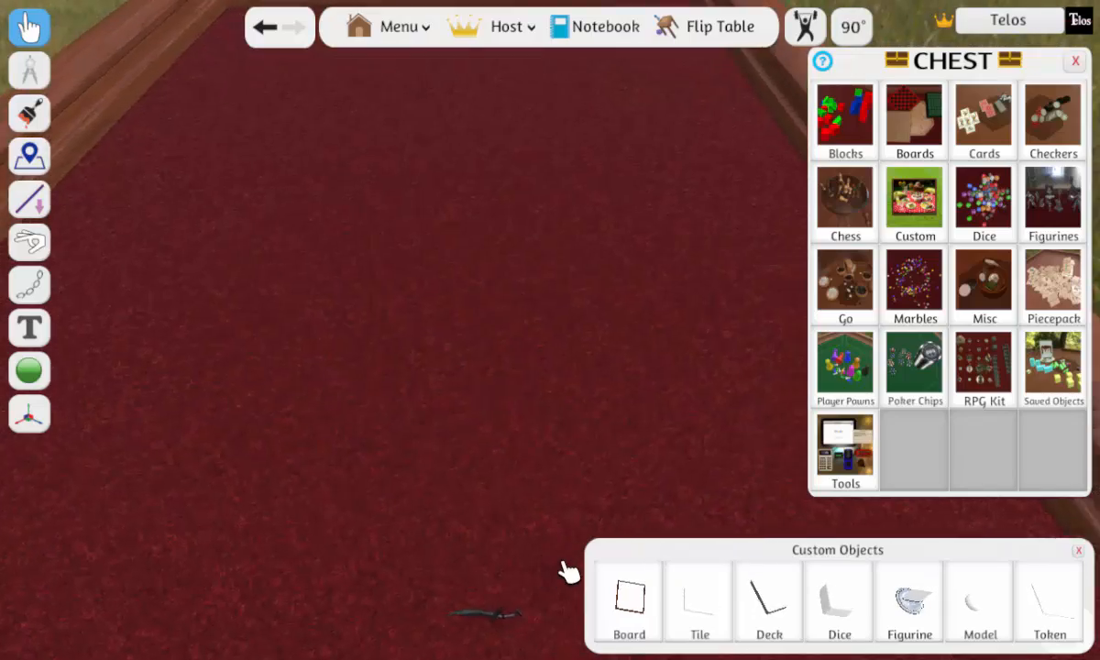
Step: Take a close look at the textured sword and move it farther back on the table
key("s")
scroll(555, 472, "up", 4)
scroll(557, 474, "up", 3)
mouse_move(558, 474)
right_mouse_down()
mouse_move(582, 369)
mouse_move(587, 460)
mouse_move(555, 460)
right_mouse_up()
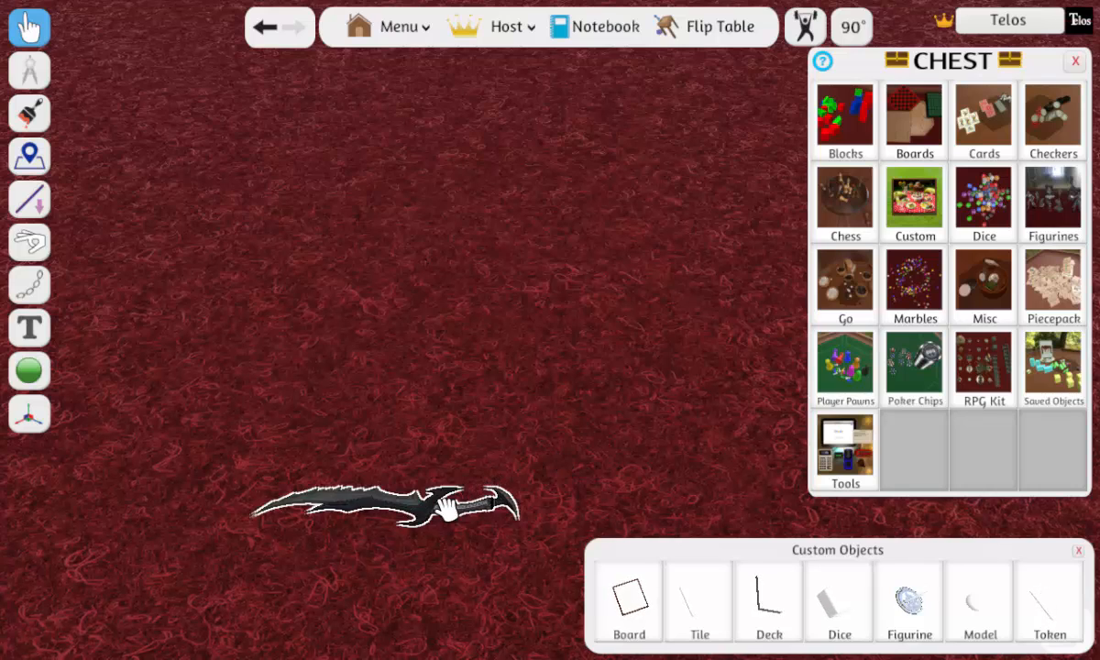
left_click_drag(449, 509, 479, 378)
Step: Apply a red color tint to the sword
right_click(479, 378)
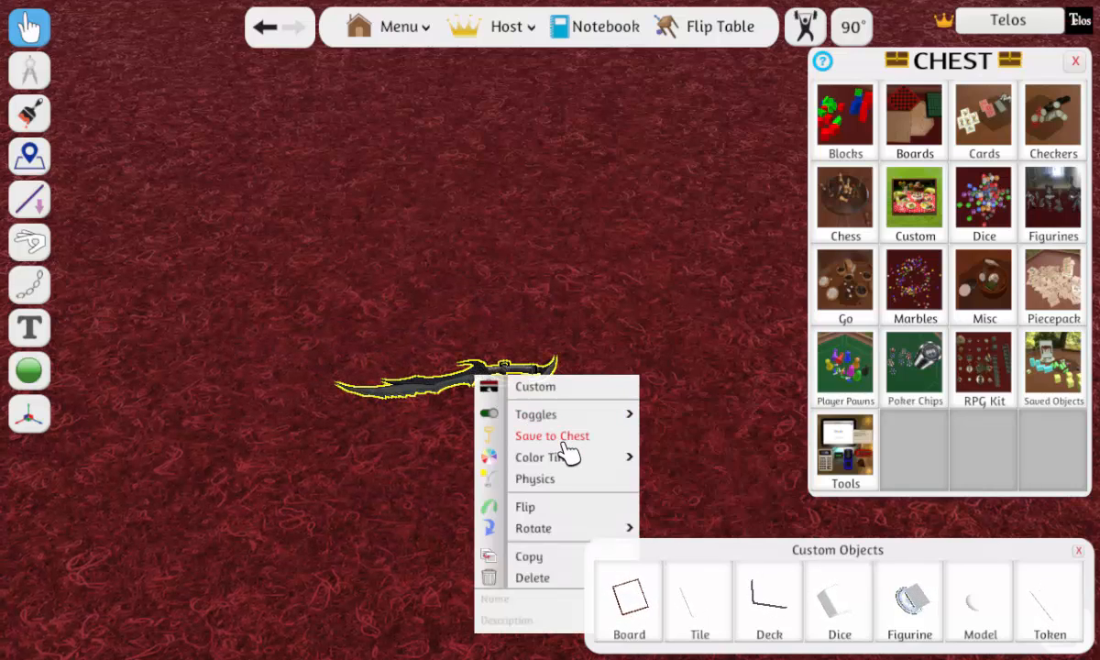
mouse_move(572, 467)
left_click(723, 403)
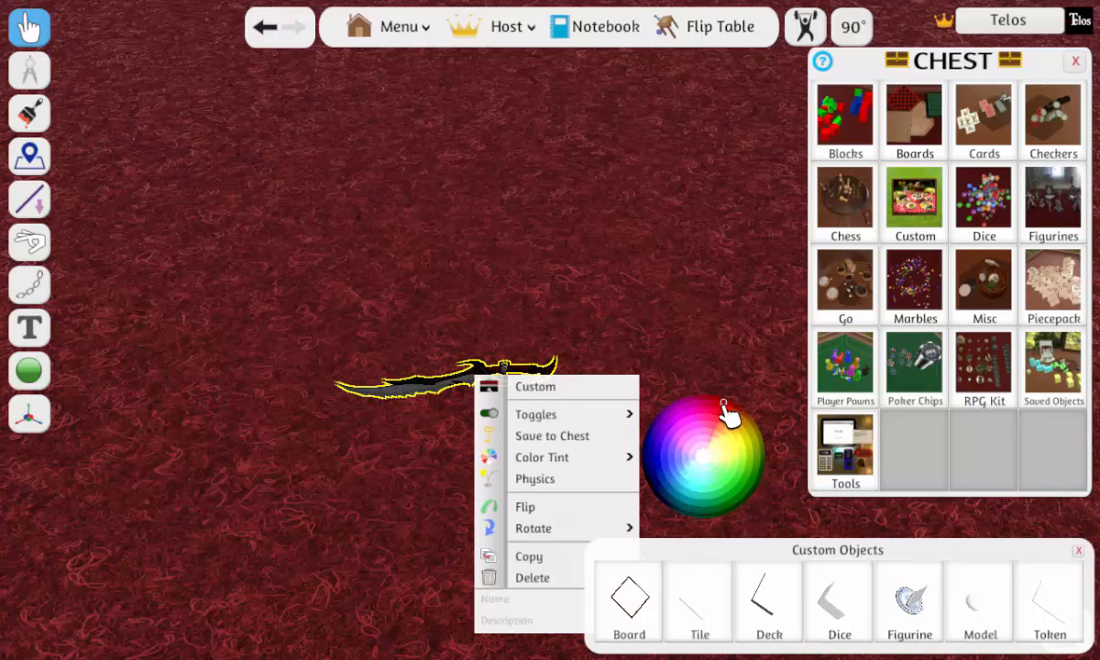
left_click(608, 332)
Step: Enlarge the sword by five increments and reposition it on the table
key("s")
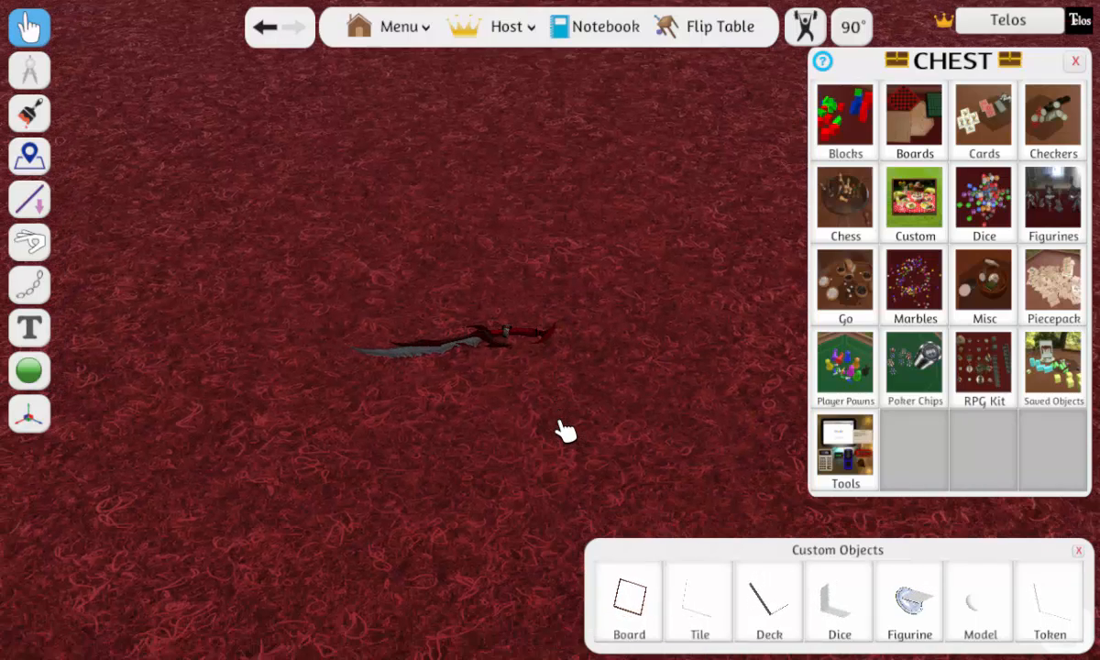
left_click_drag(499, 339, 488, 343)
key("plus")
key("plus")
key("plus")
key("plus")
key("plus")
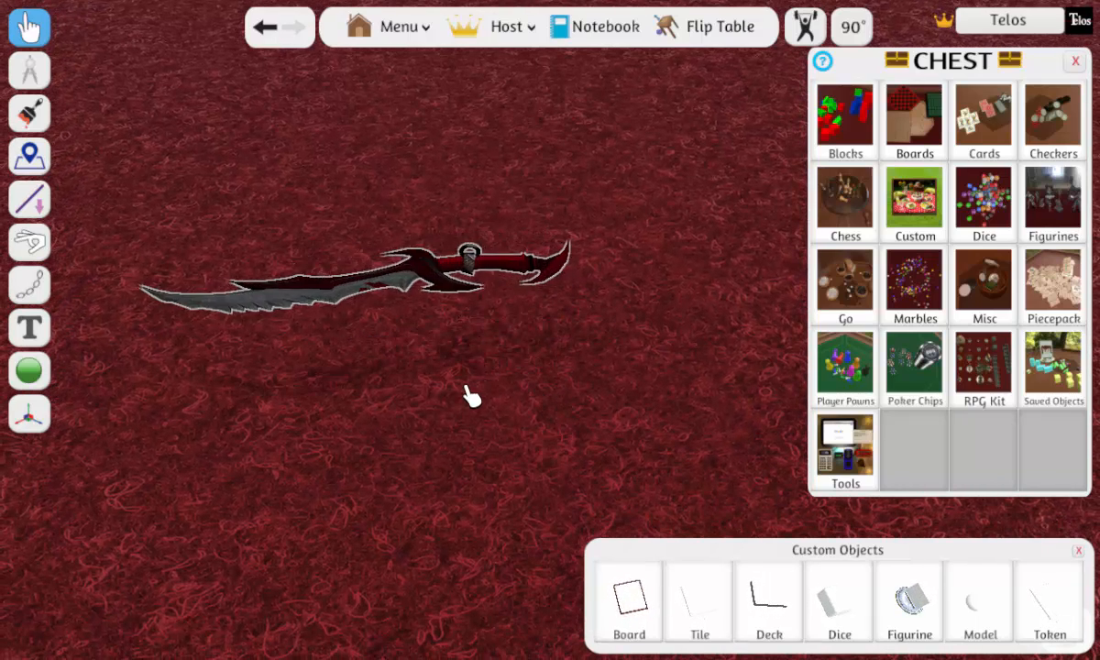
left_click_drag(491, 399, 587, 342)
Step: Change the sword's color tint, trying blue before settling on dark green, and inspect it from above
right_click(562, 323)
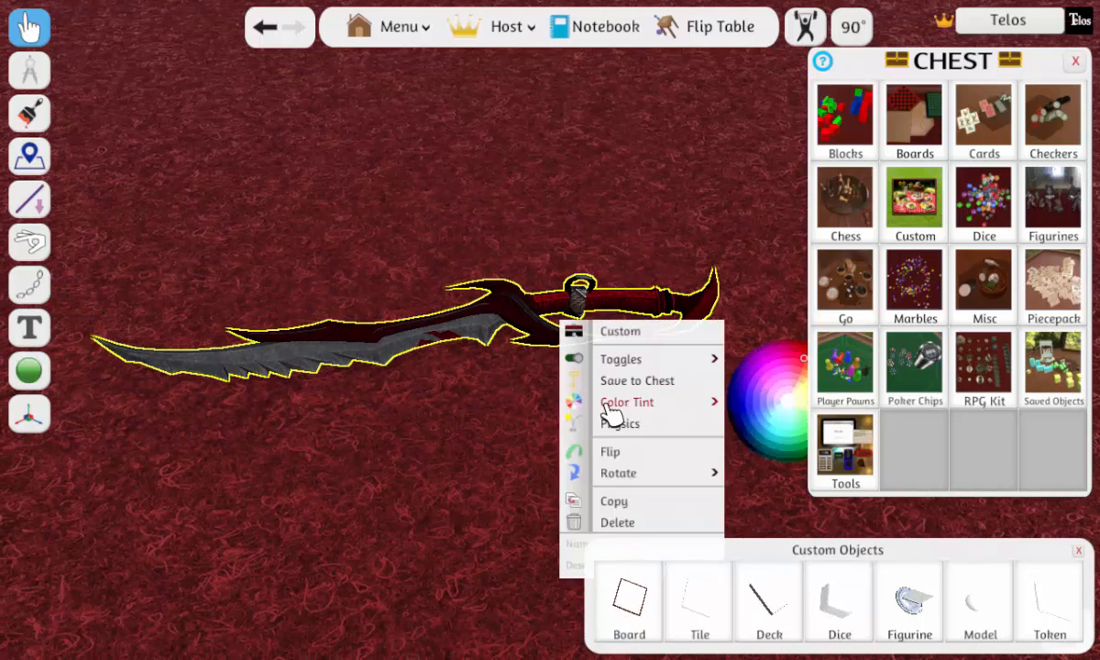
mouse_move(712, 415)
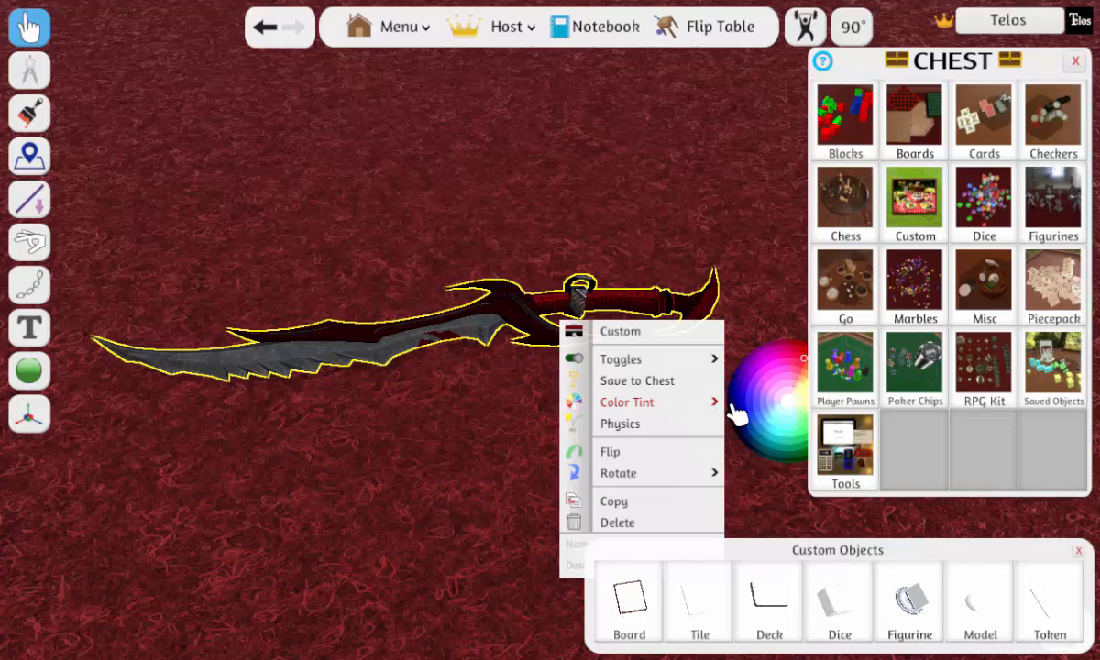
left_click(744, 405)
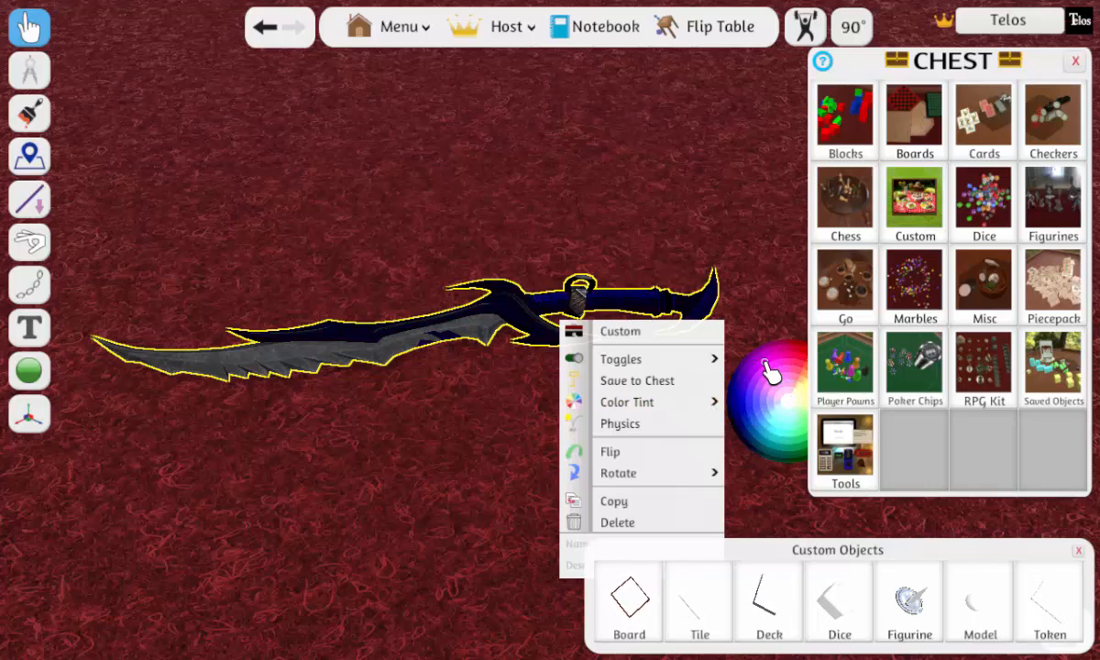
left_click(765, 363)
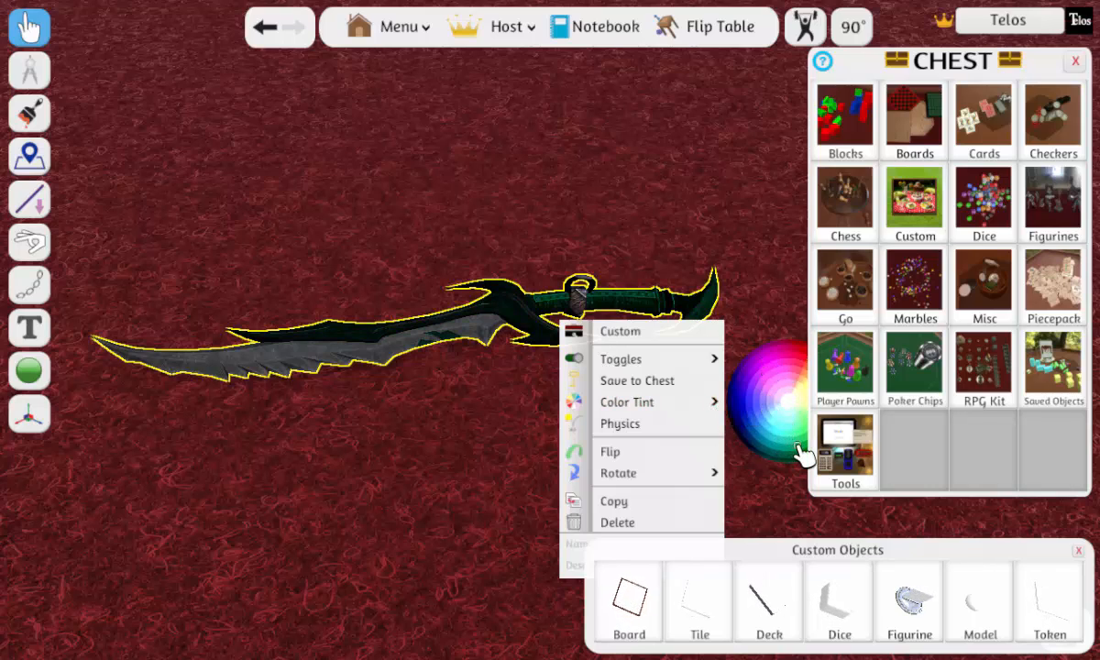
left_click(681, 273)
right_click_drag(609, 199, 494, 294)
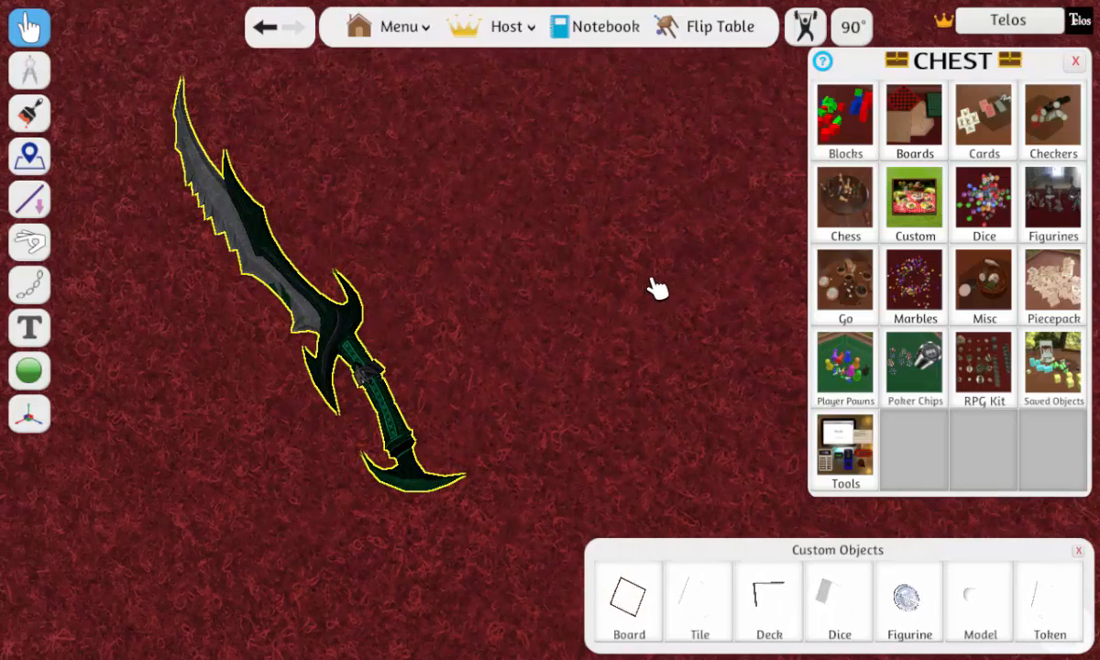